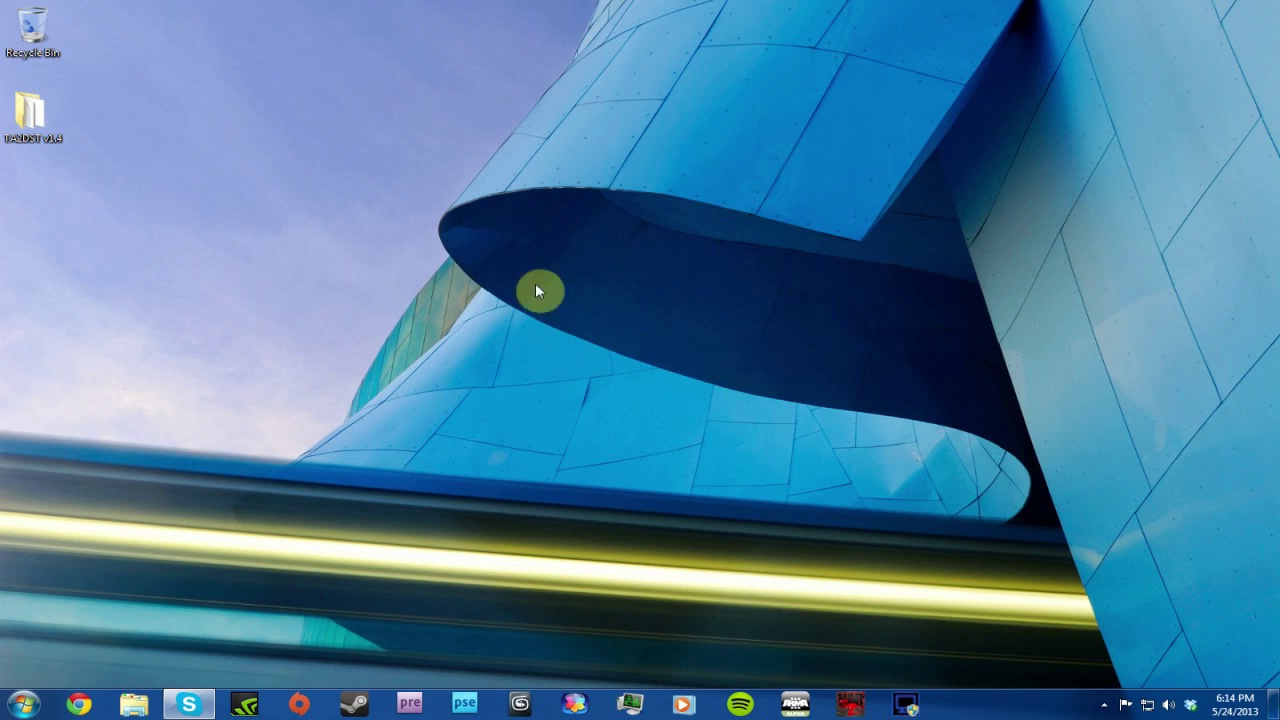
drag(32, 112, 386, 197)
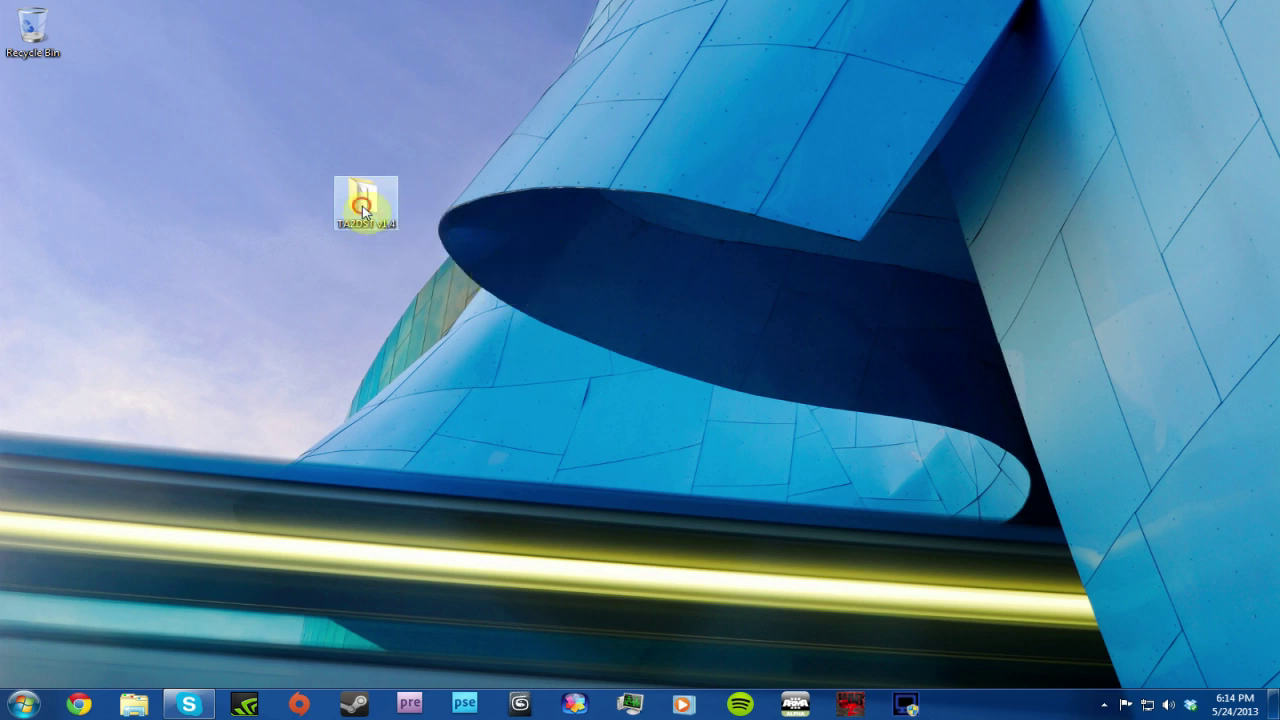
drag(363, 212, 50, 115)
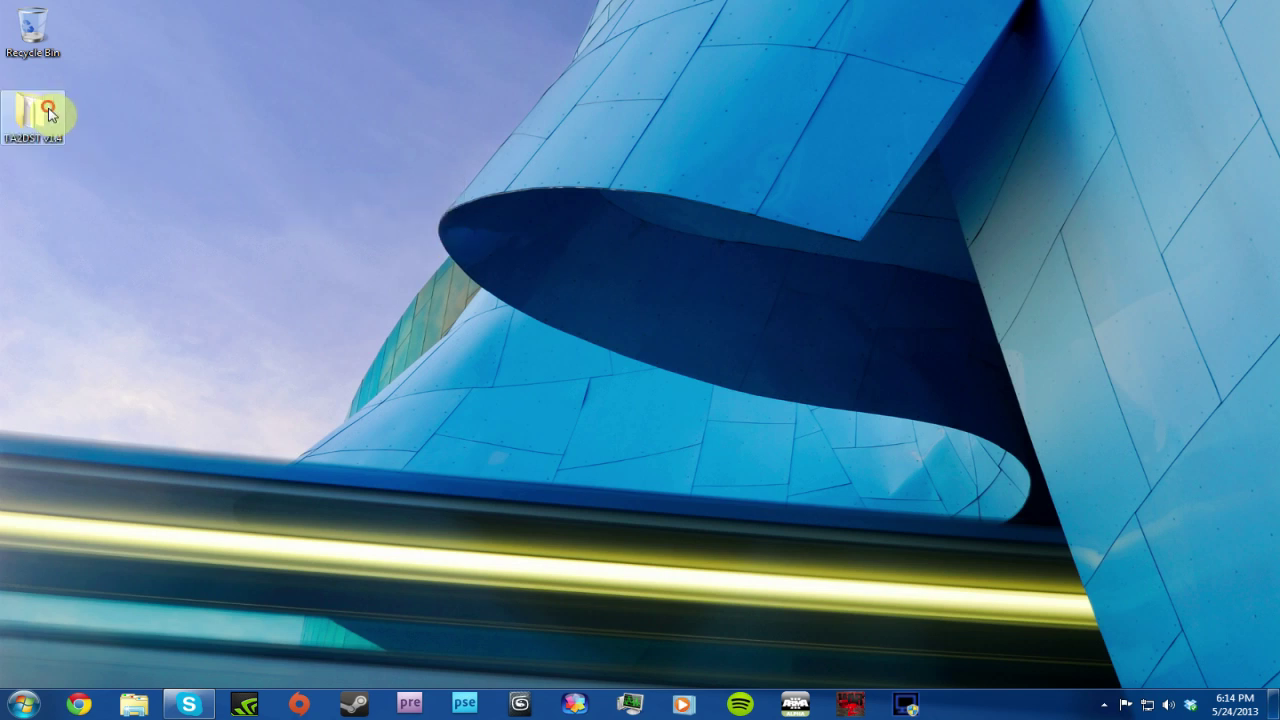
Open the Steam folder on the IOMEGA HDD (D:) drive
click(22, 705)
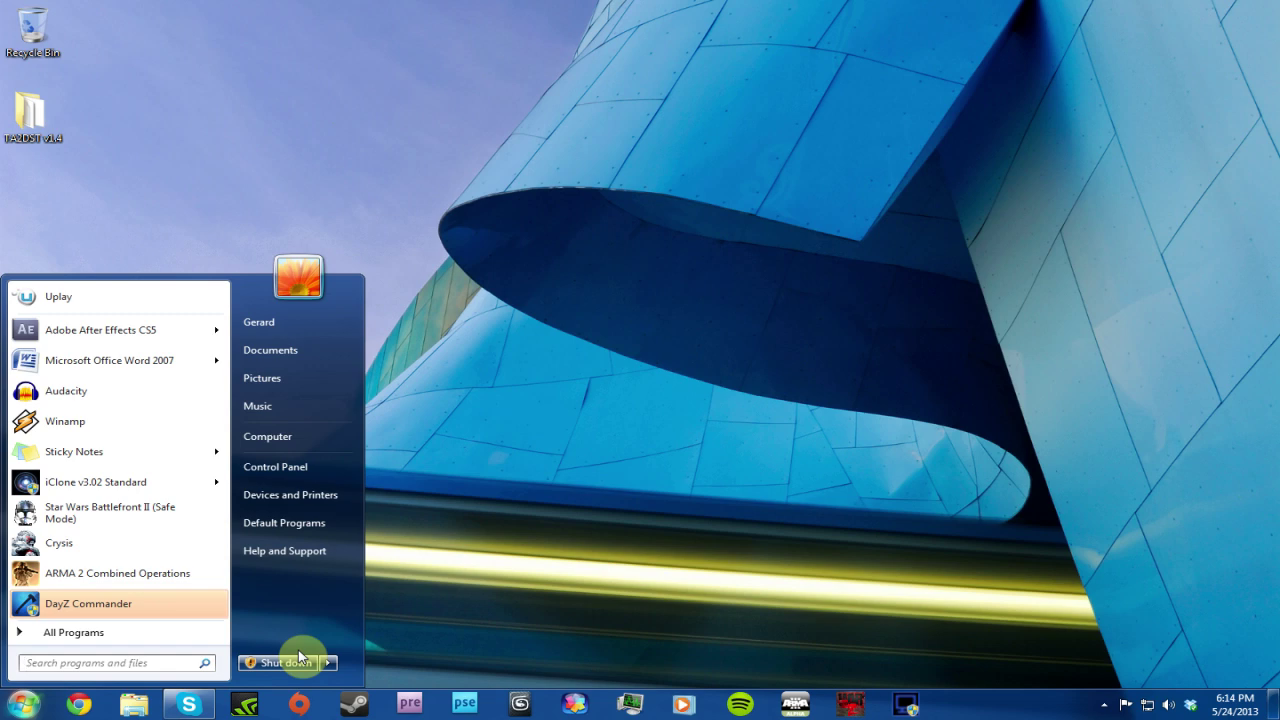
click(255, 436)
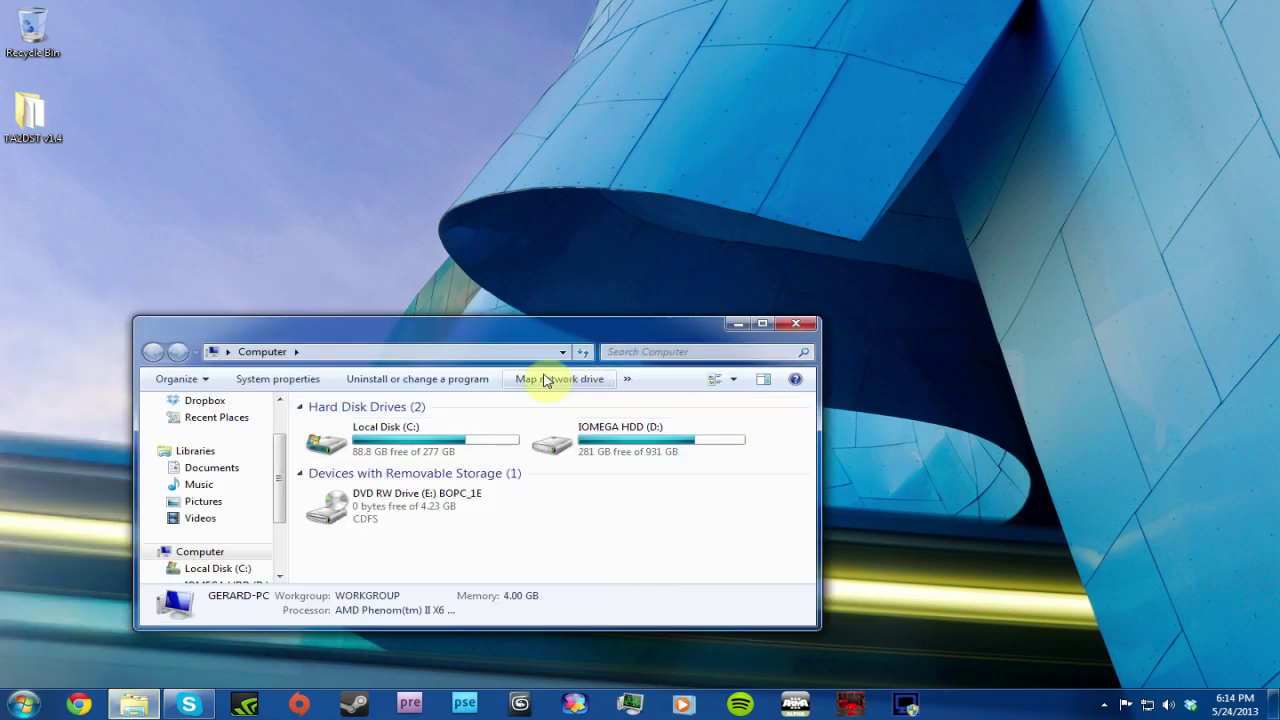
drag(392, 330, 470, 112)
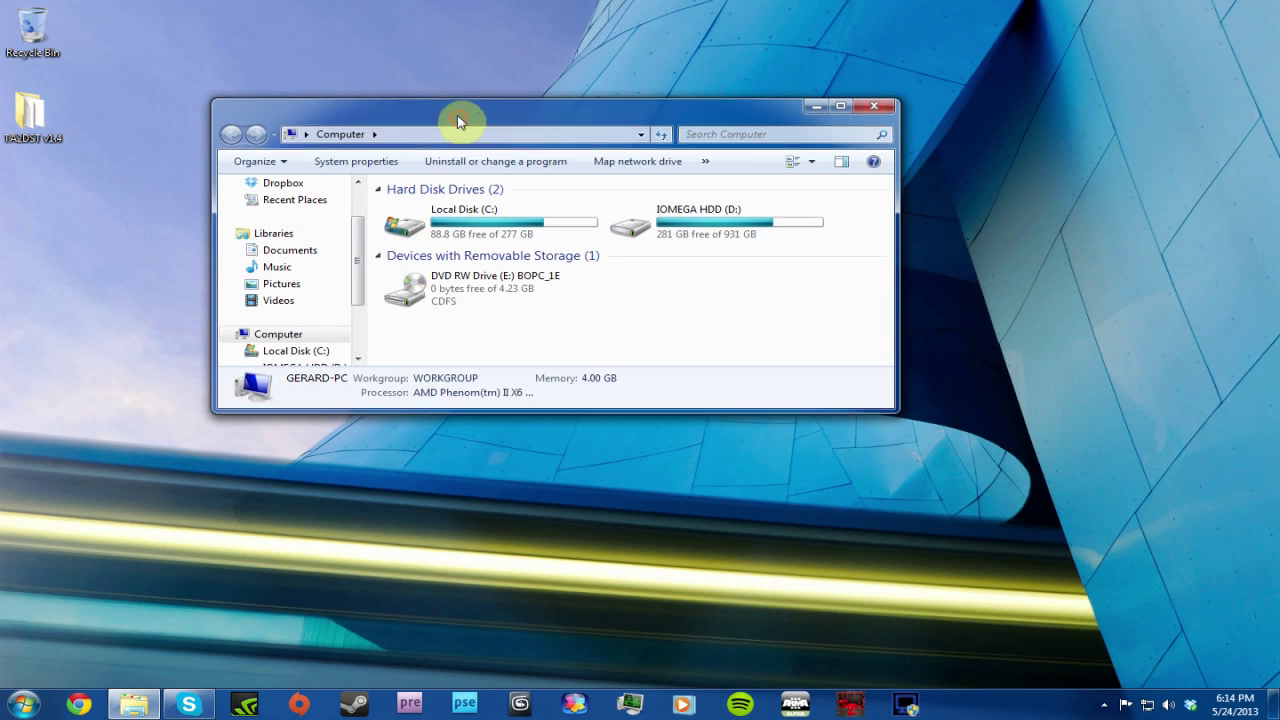
double_click(686, 229)
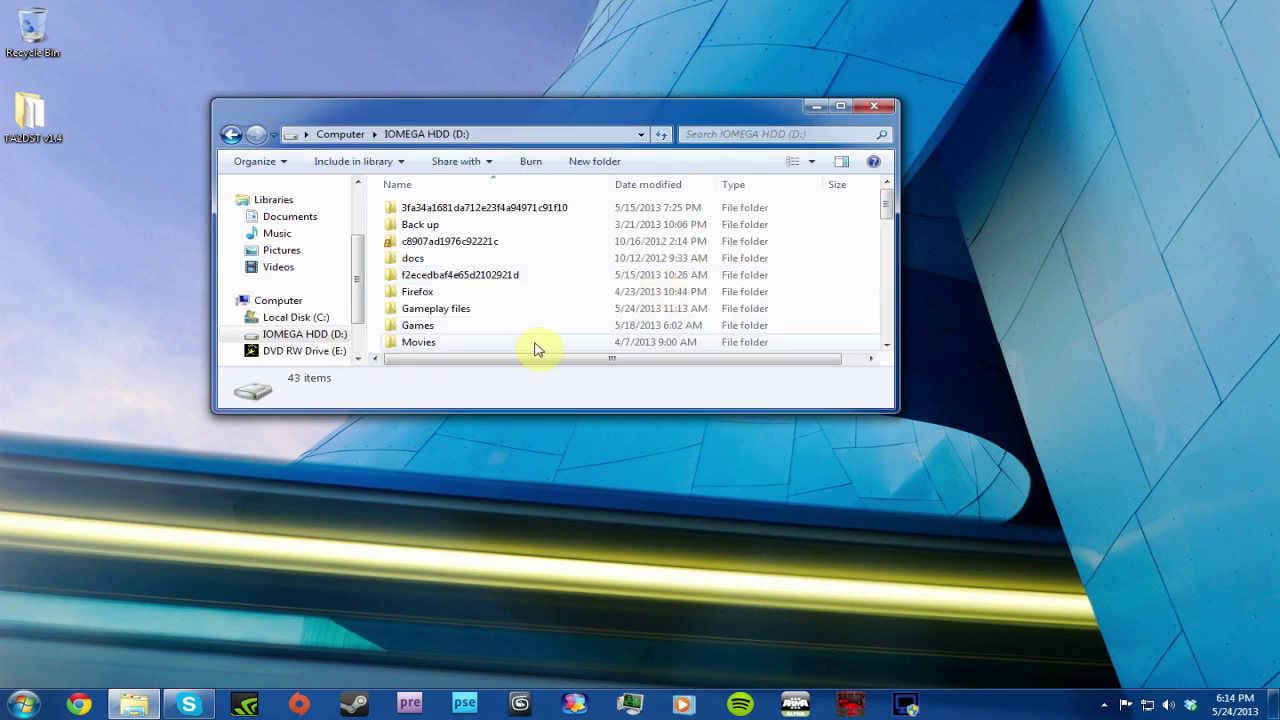
scroll(443, 323, down, 1)
scroll(443, 320, down, 2)
double_click(440, 292)
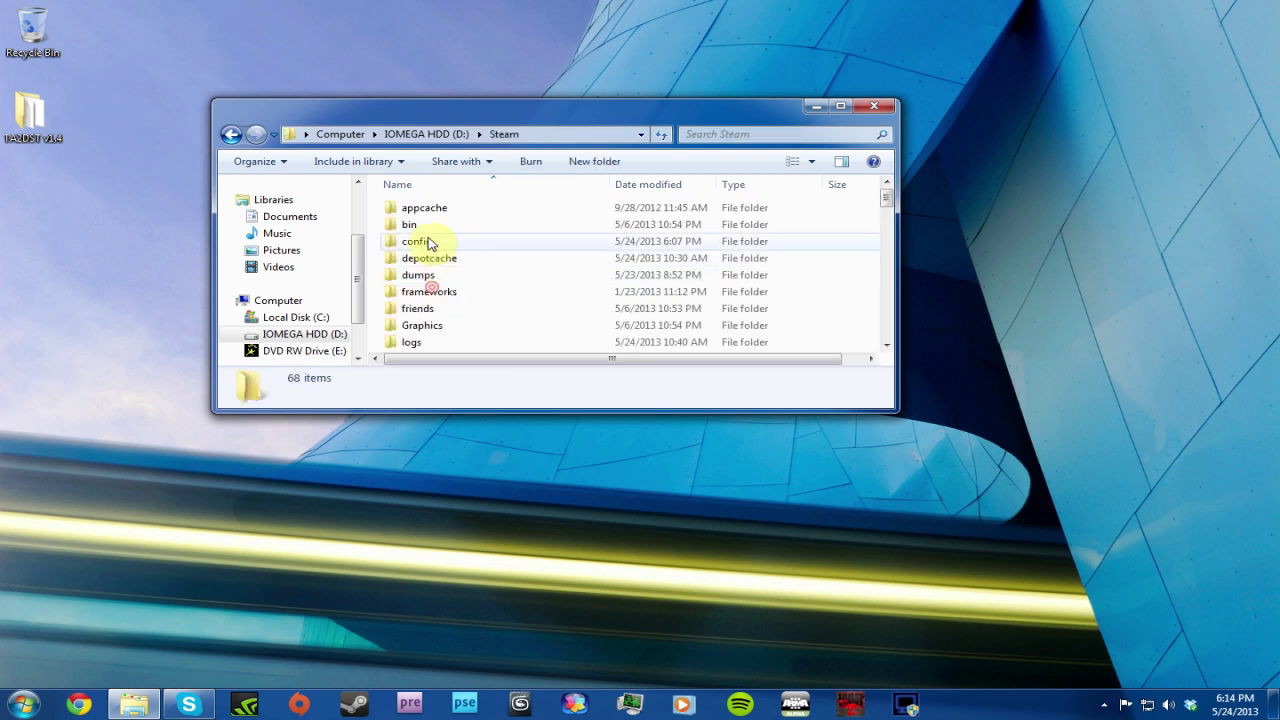
scroll(447, 288, down, 2)
scroll(446, 286, up, 2)
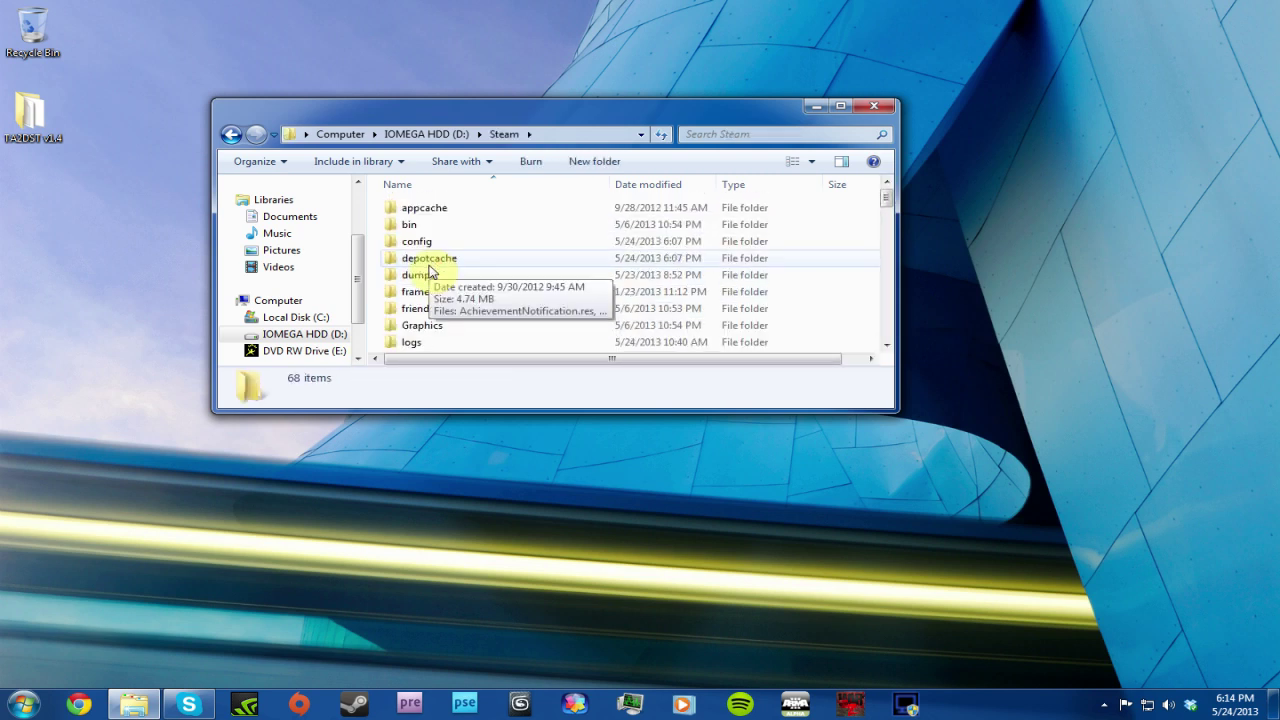
scroll(440, 280, down, 3)
scroll(430, 272, down, 1)
double_click(428, 273)
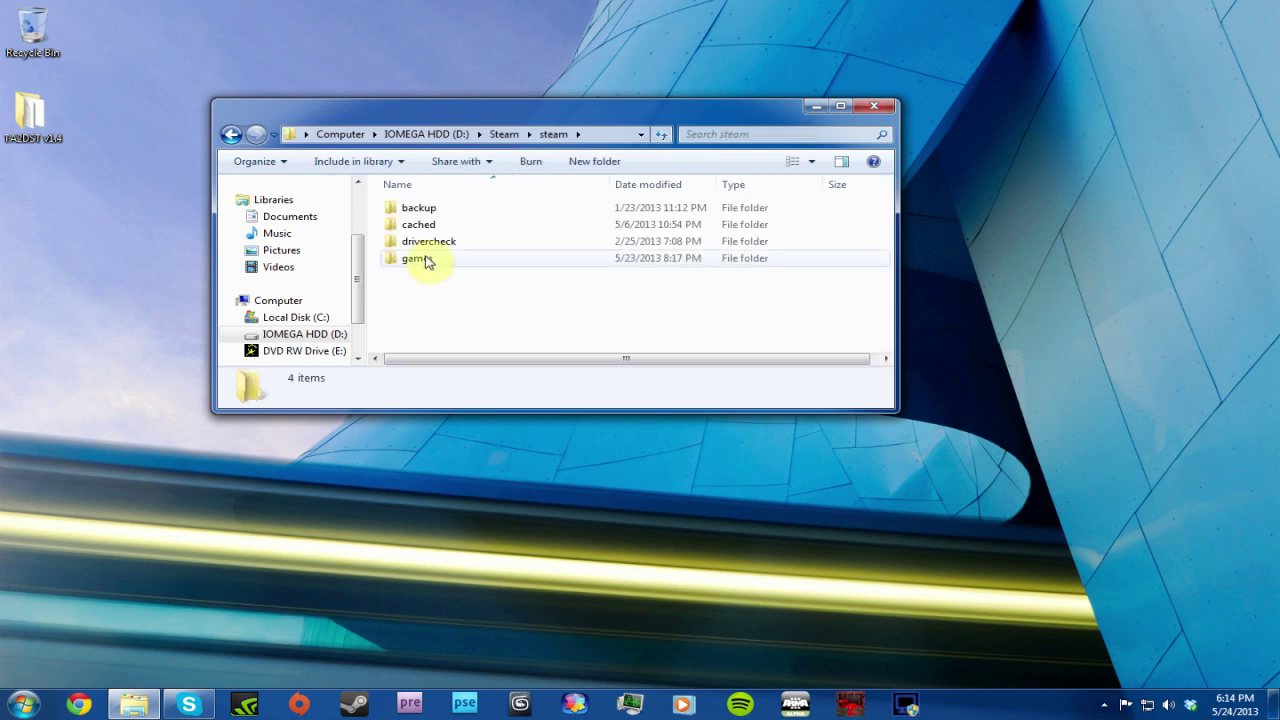
click(232, 140)
Go into the Arma 3 game folder under SteamApps > common
scroll(437, 334, down, 2)
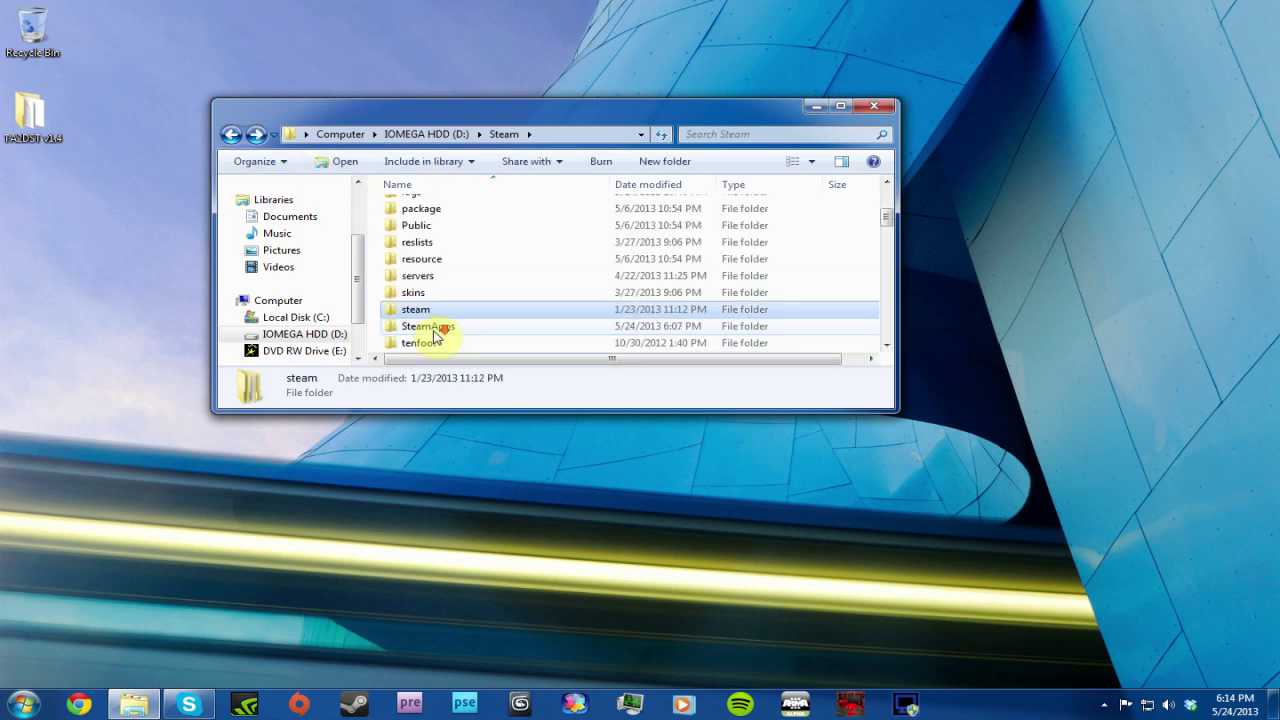
click(425, 312)
double_click(425, 312)
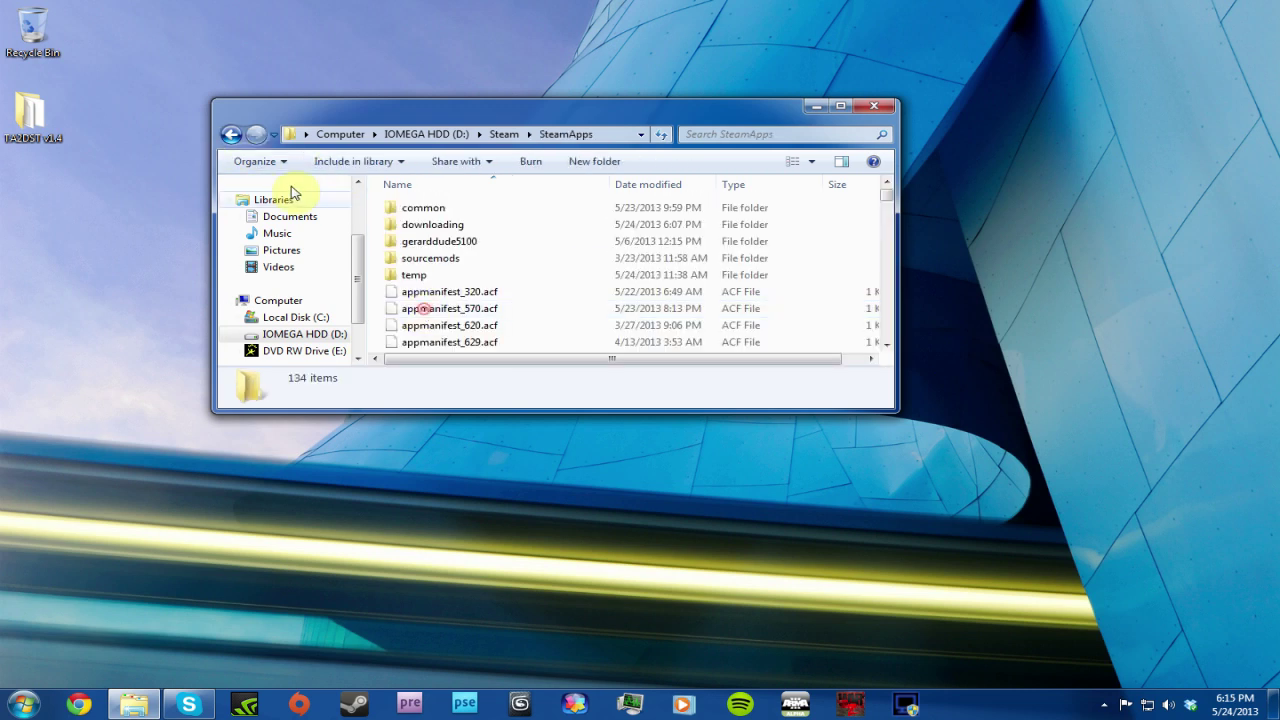
double_click(422, 208)
double_click(425, 241)
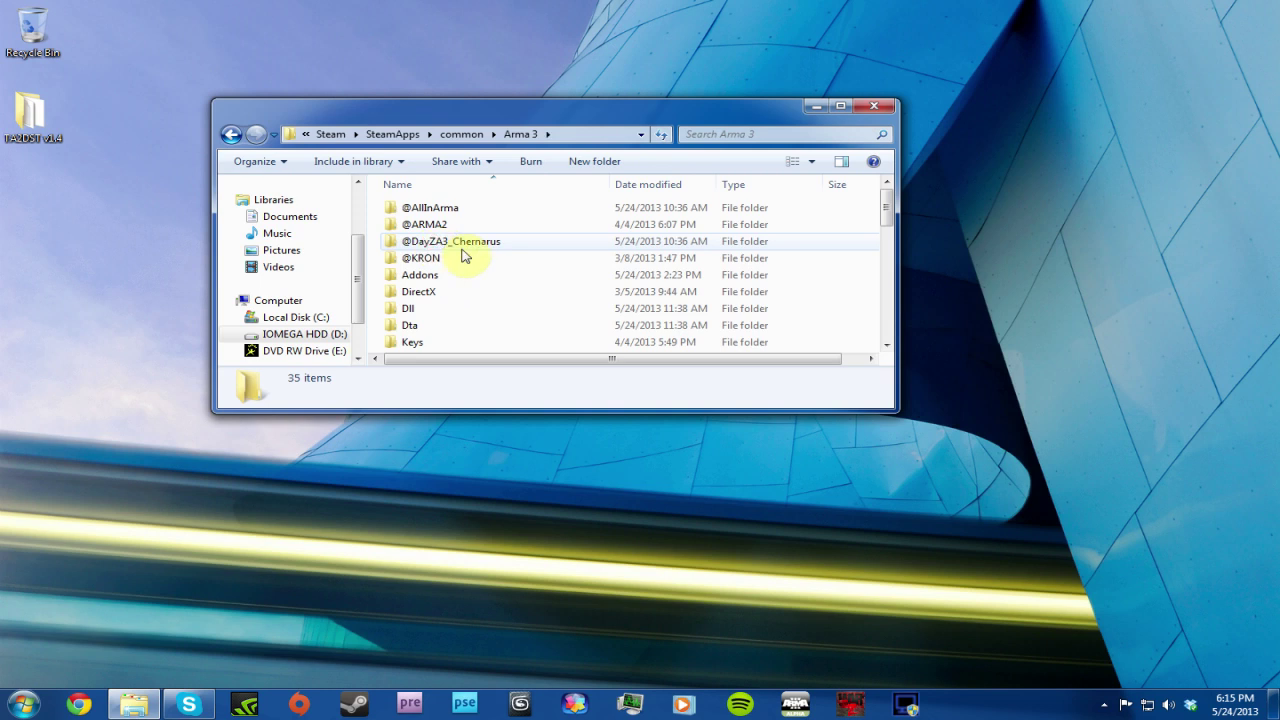
Locate the arma3server application among the files in the Arma 3 folder
scroll(460, 250, down, 7)
scroll(466, 252, down, 2)
scroll(466, 252, up, 7)
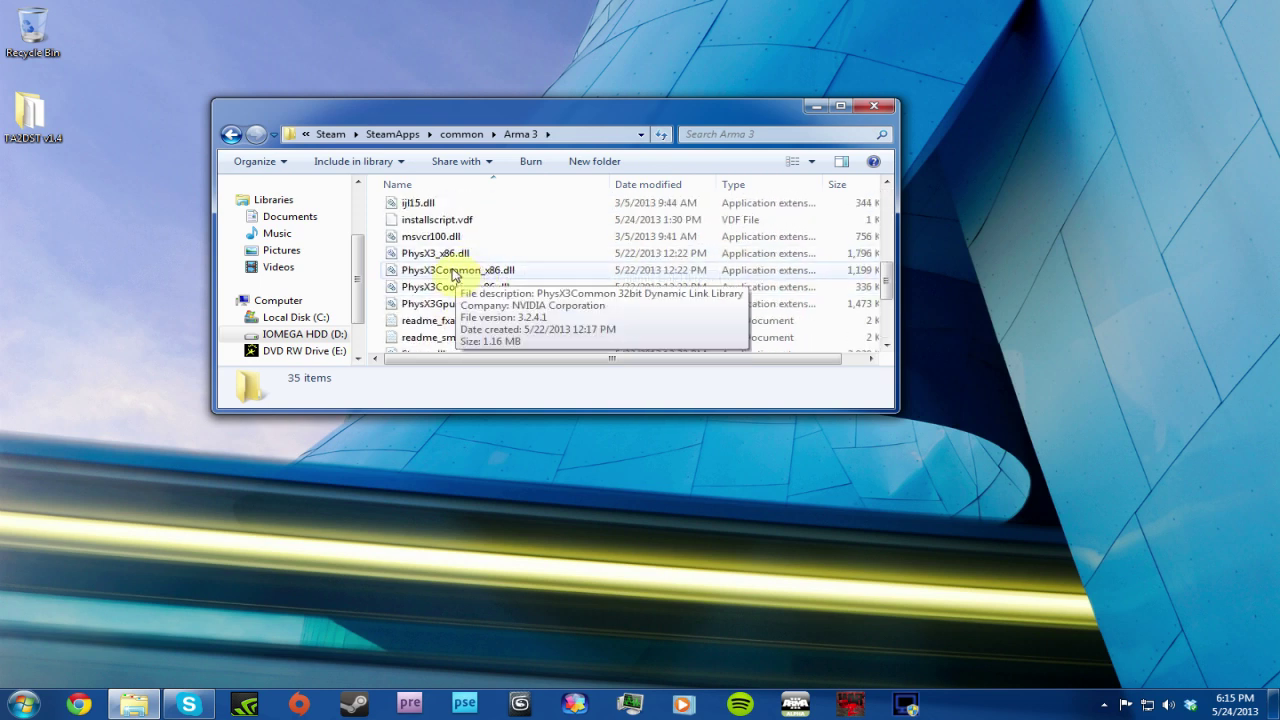
click(440, 303)
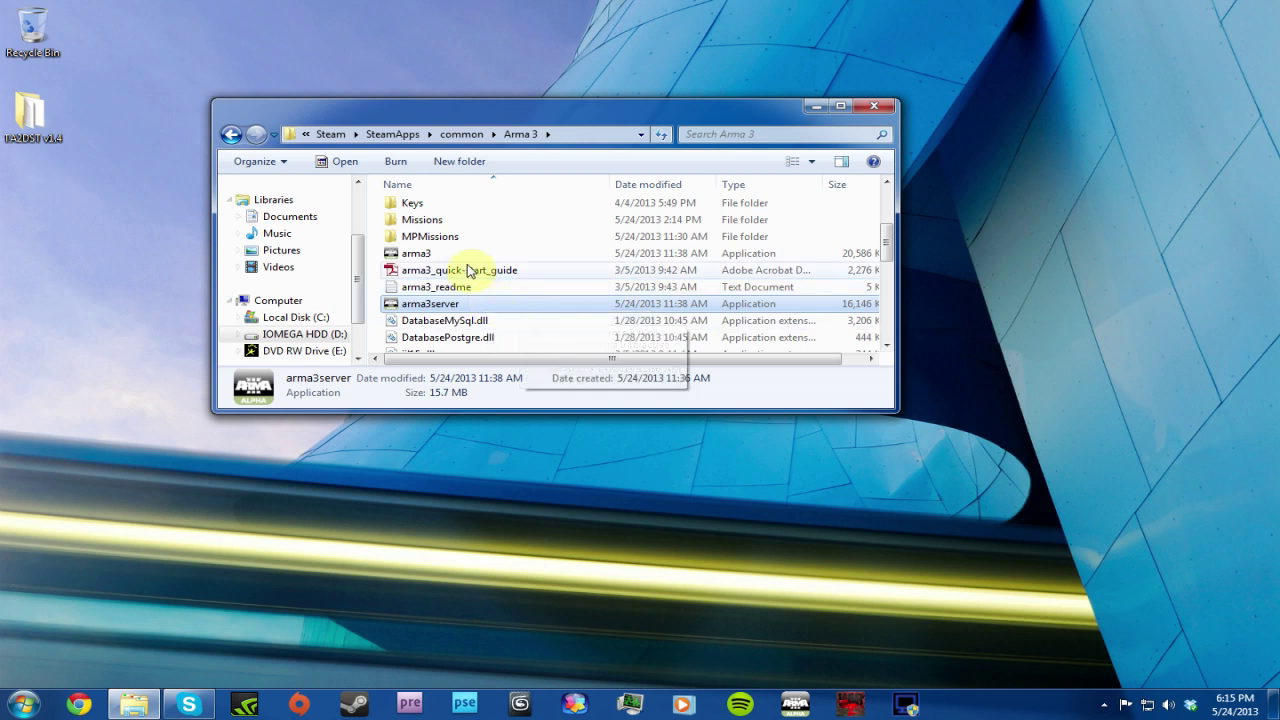
scroll(480, 265, down, 8)
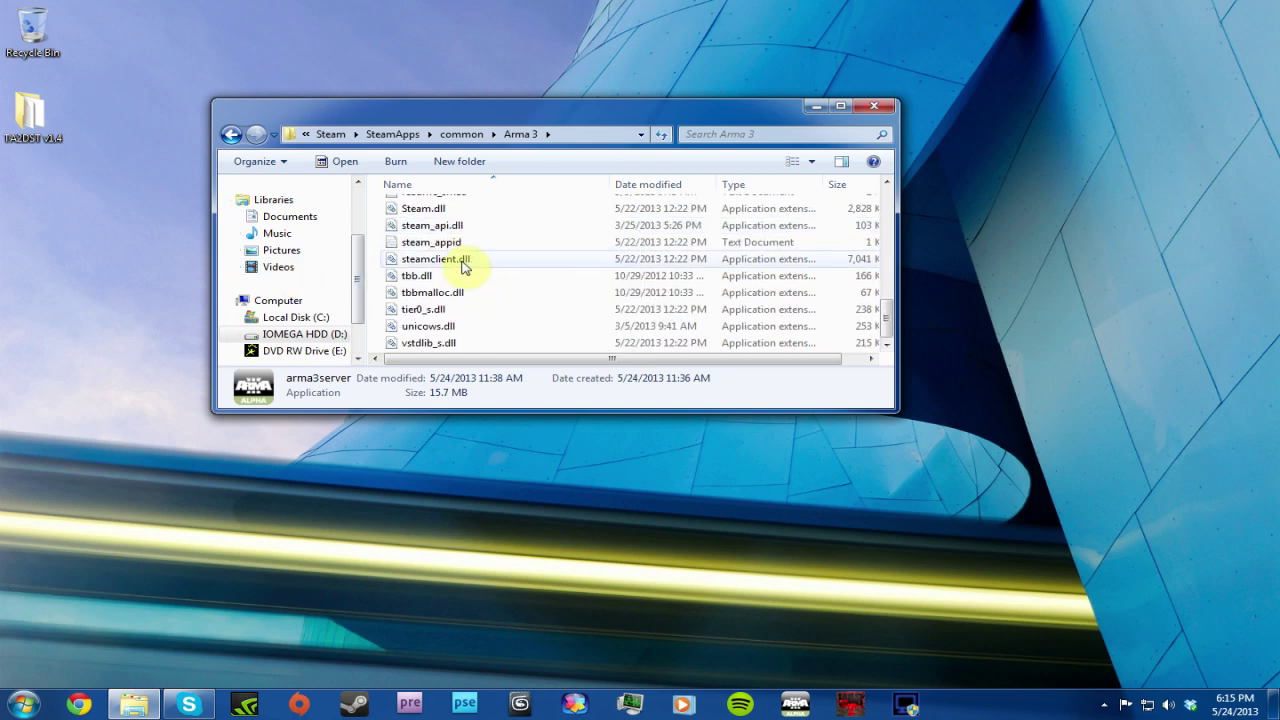
scroll(466, 264, up, 9)
Copy the TA2DST application from the desktop's TA2DST v1.4 folder into the Arma 3 folder
double_click(38, 113)
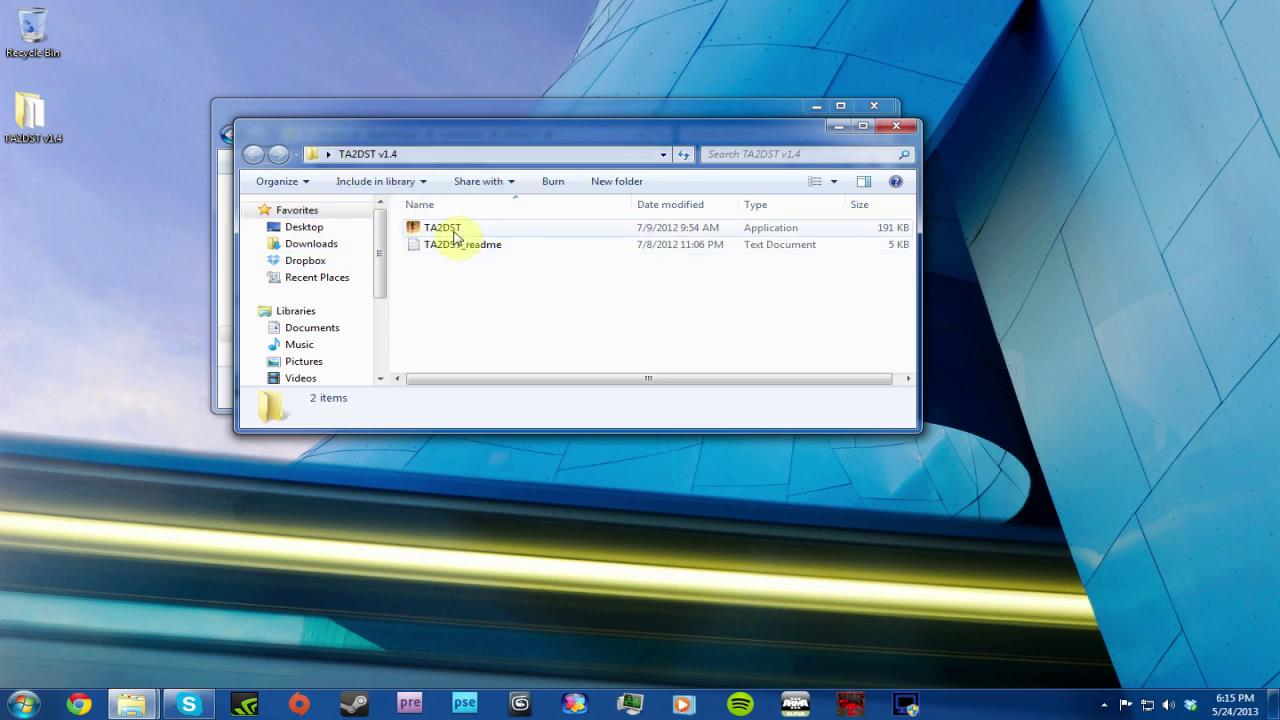
mouse_move(457, 235)
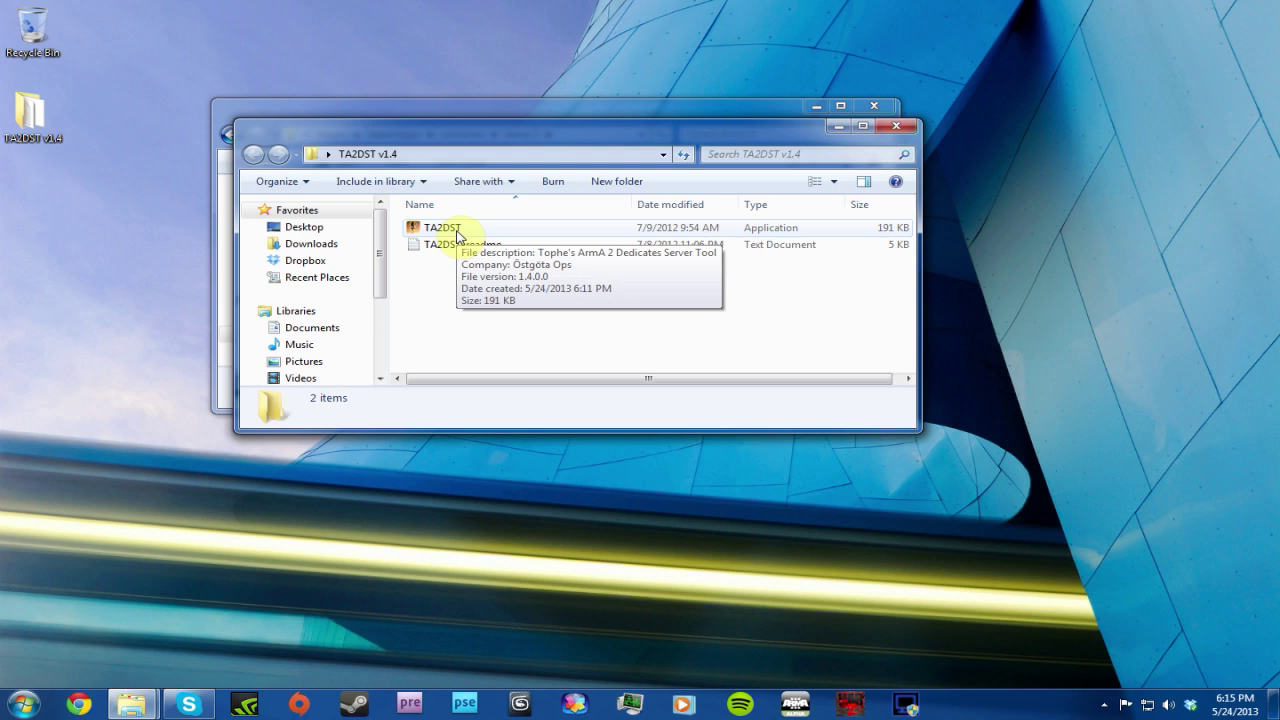
drag(437, 128, 401, 388)
drag(392, 479, 375, 300)
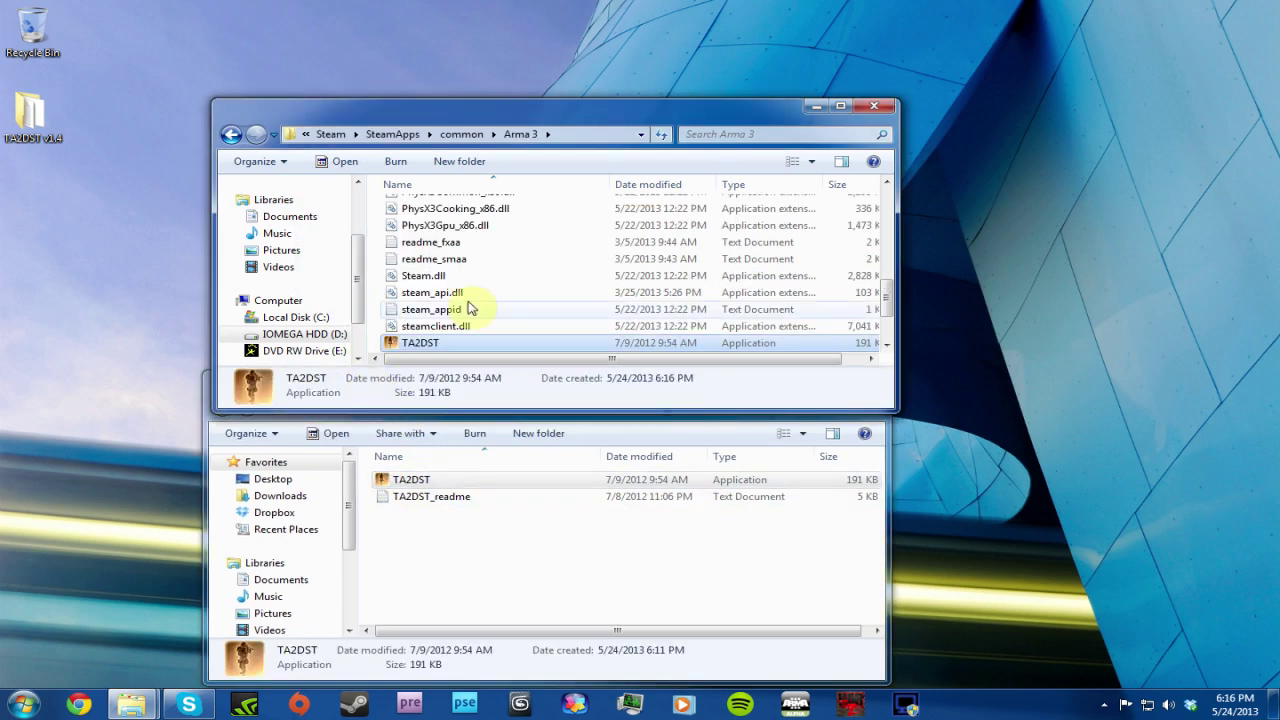
Launch the TA2DST copy, accepting the first settings reset and declining the repeated one, and close the TA2DST v1.4 folder window
scroll(471, 309, down, 1)
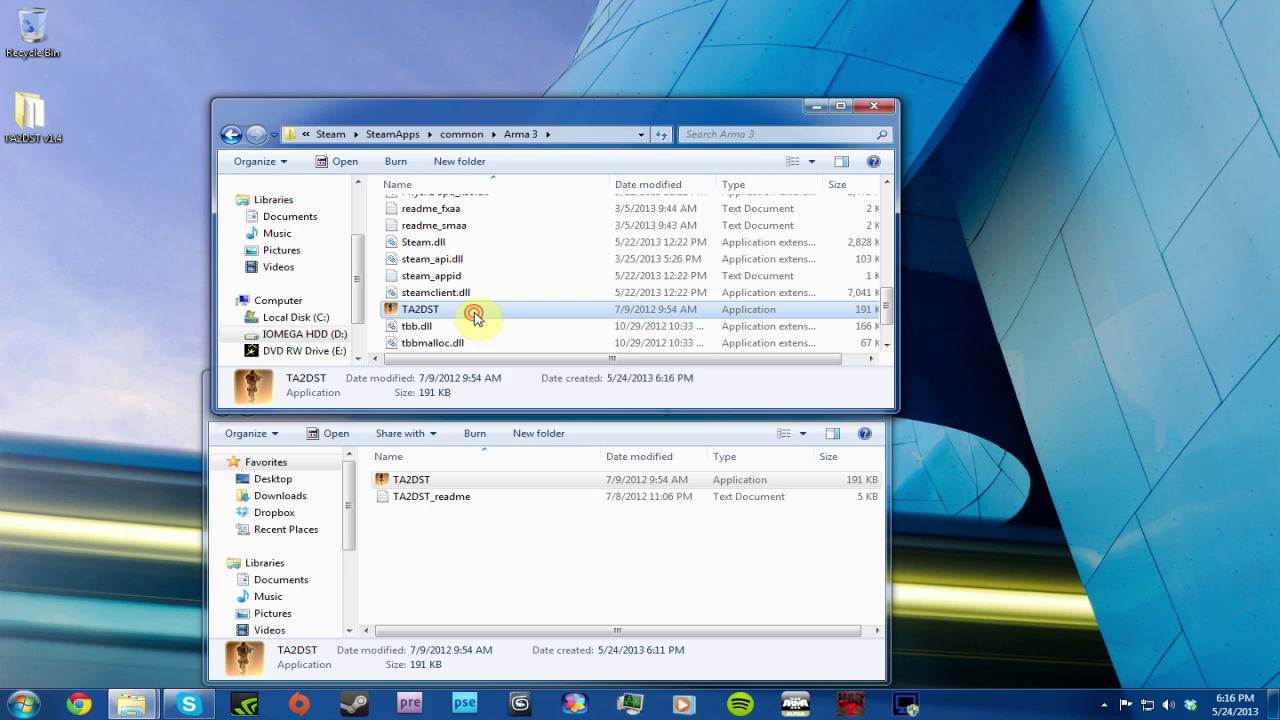
double_click(476, 318)
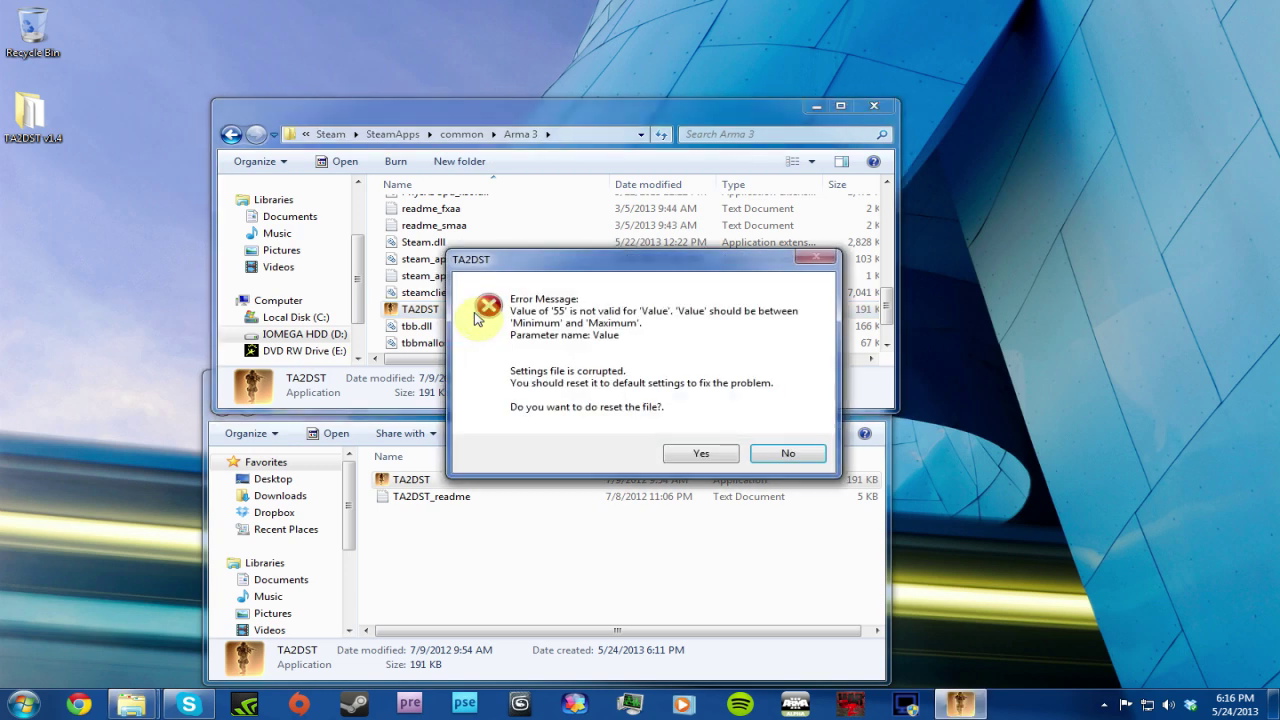
click(686, 456)
click(688, 455)
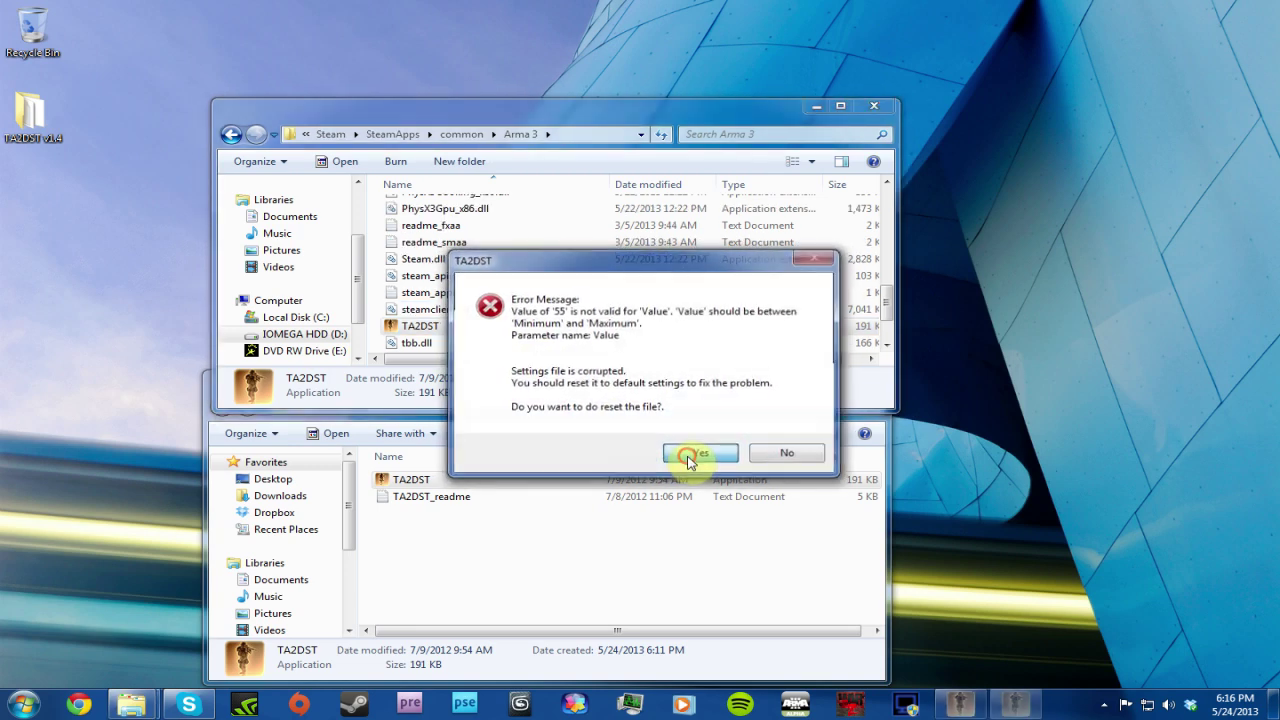
click(769, 451)
click(769, 453)
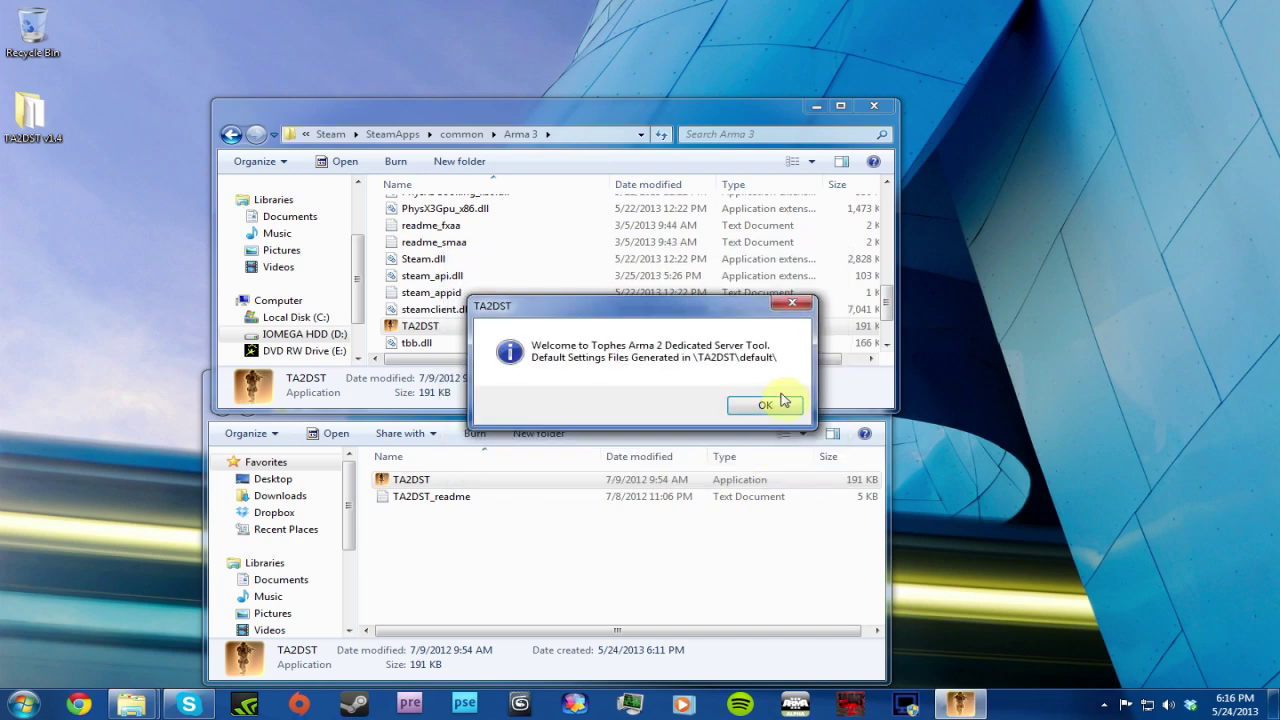
click(776, 405)
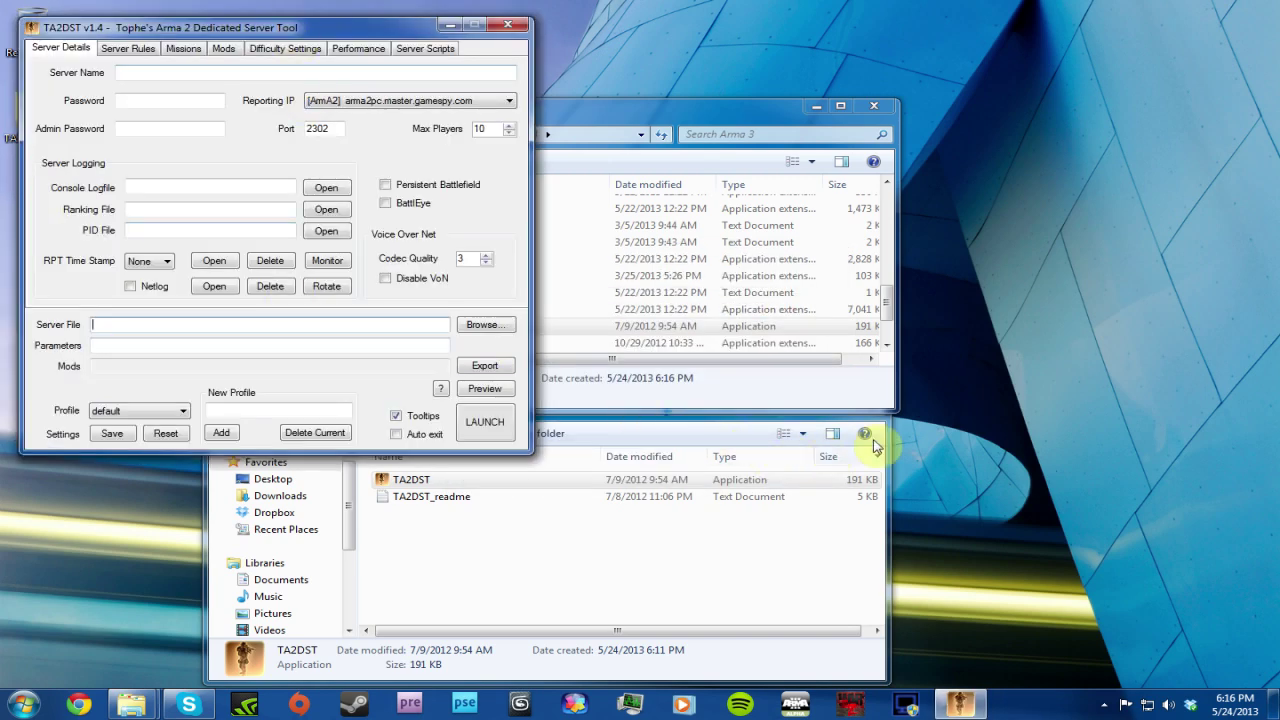
click(876, 437)
click(879, 388)
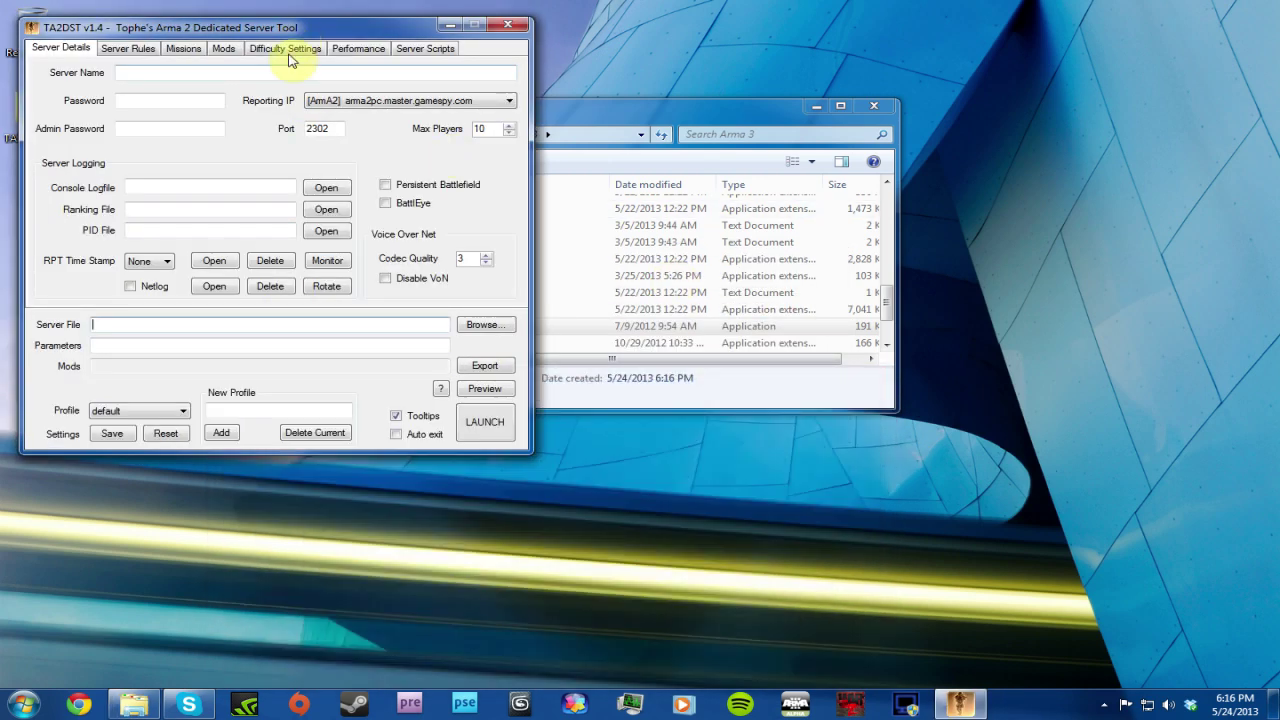
Set the server's Reporting IP to [ArmA2:AO] arma2oapc.master.gamespy.com
click(286, 71)
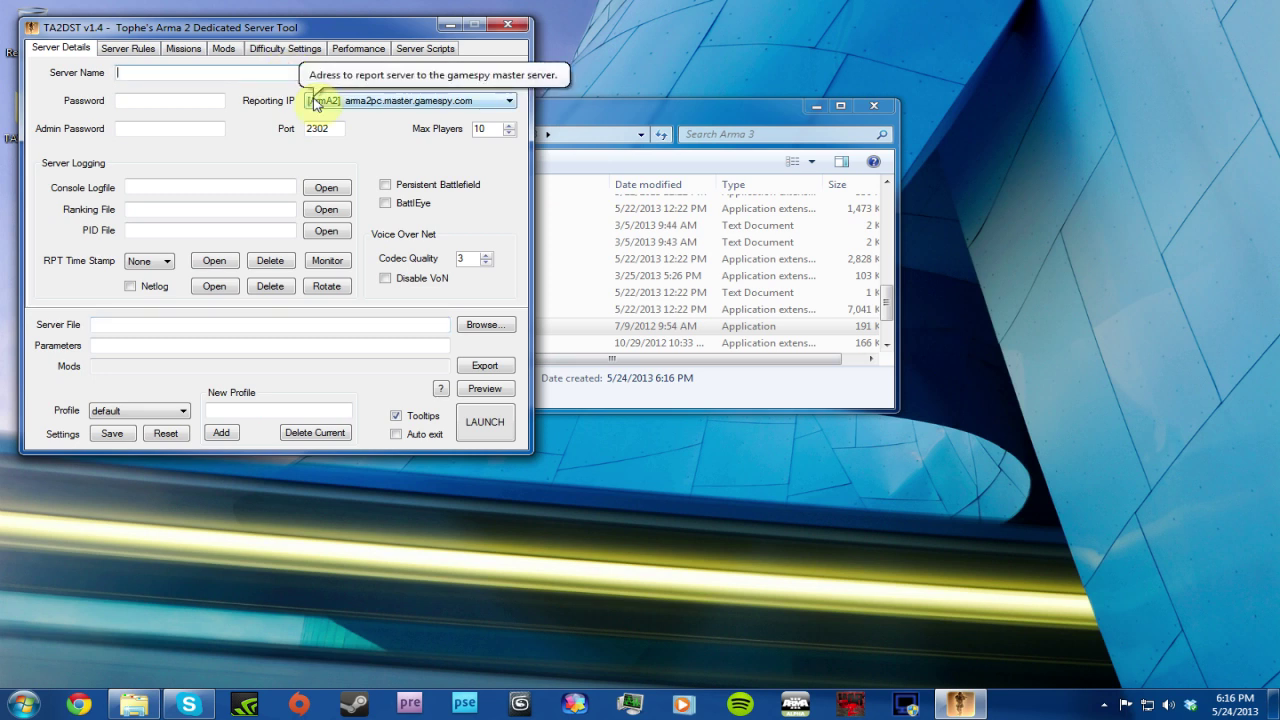
click(316, 103)
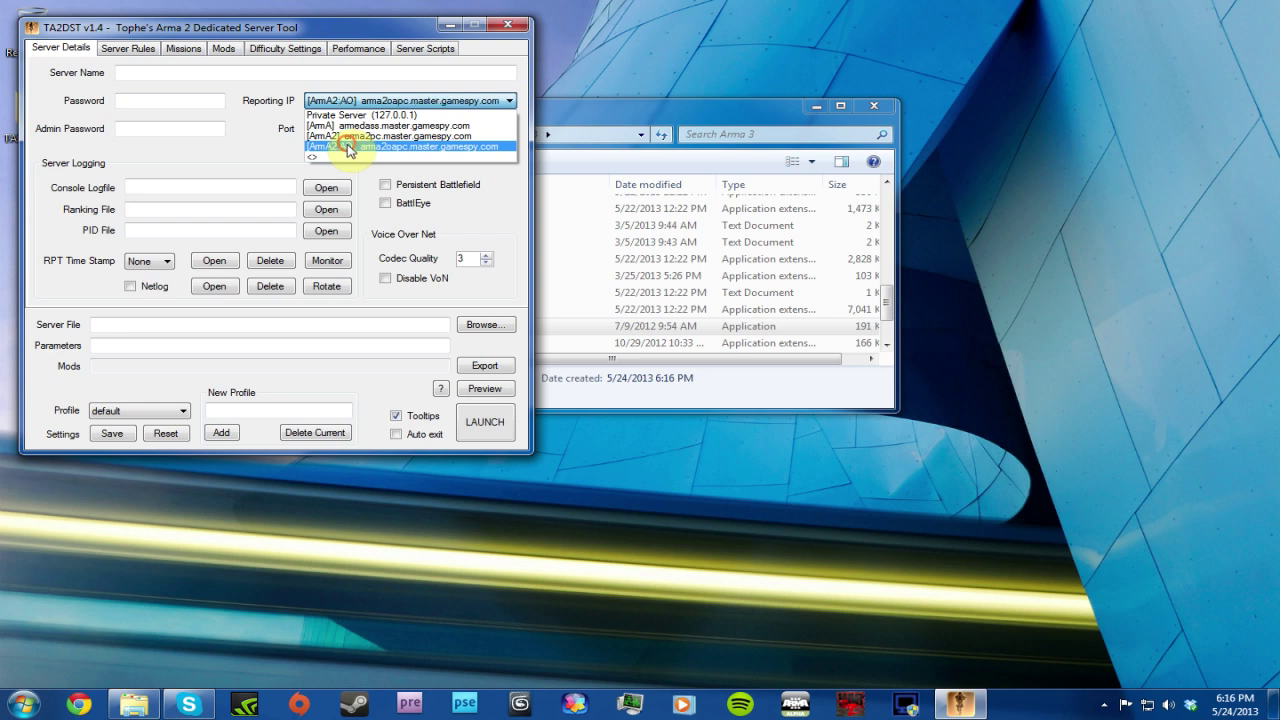
click(347, 148)
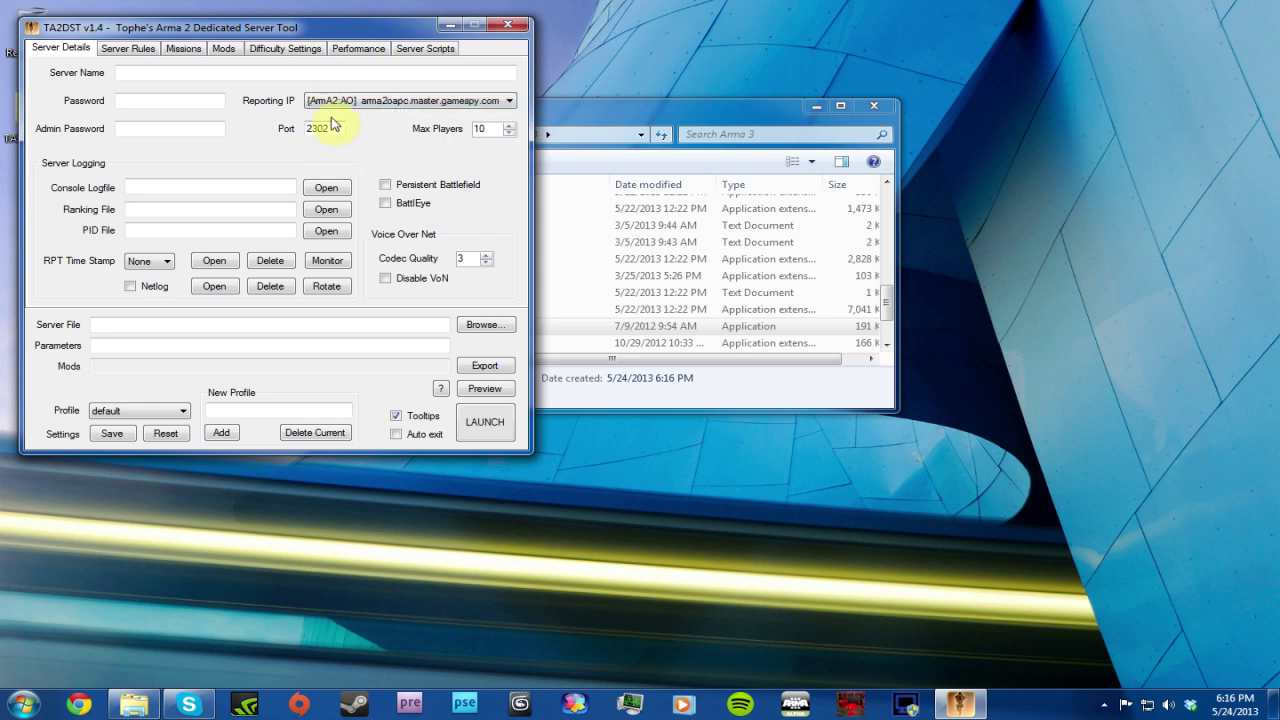
click(398, 104)
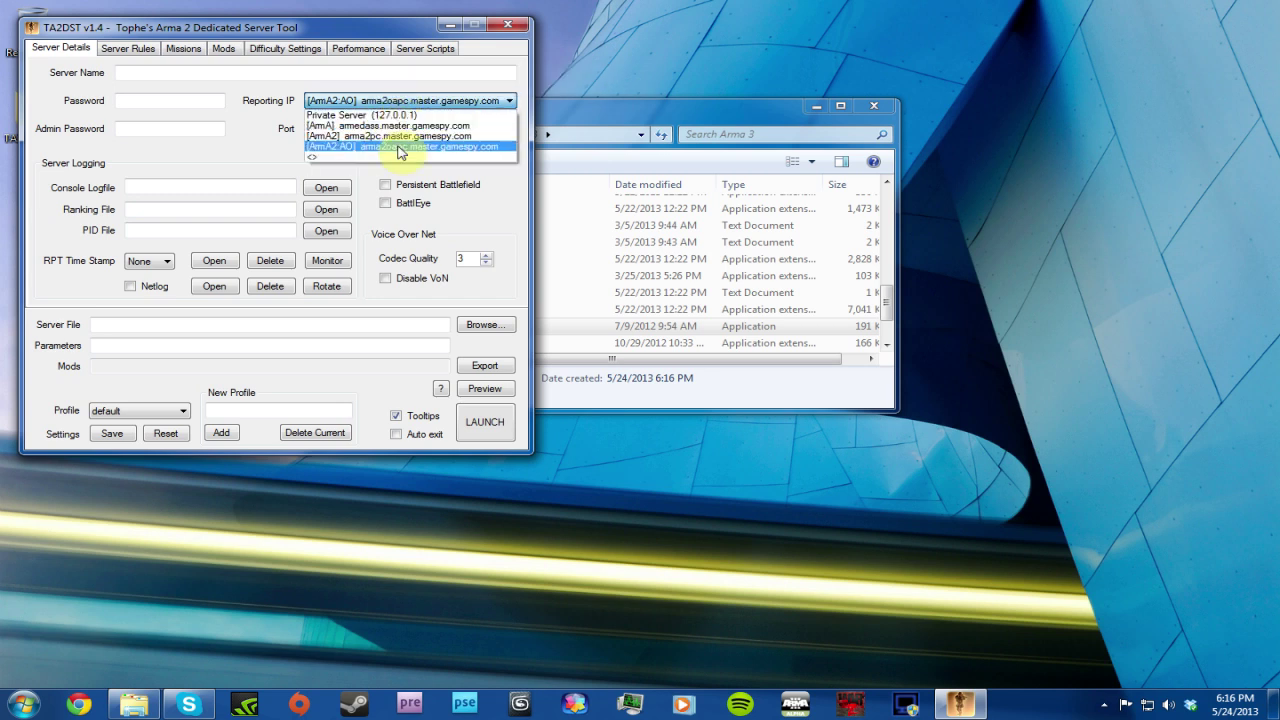
click(400, 148)
Name the server "For Noobs" and enable Persistent Battlefield
click(268, 70)
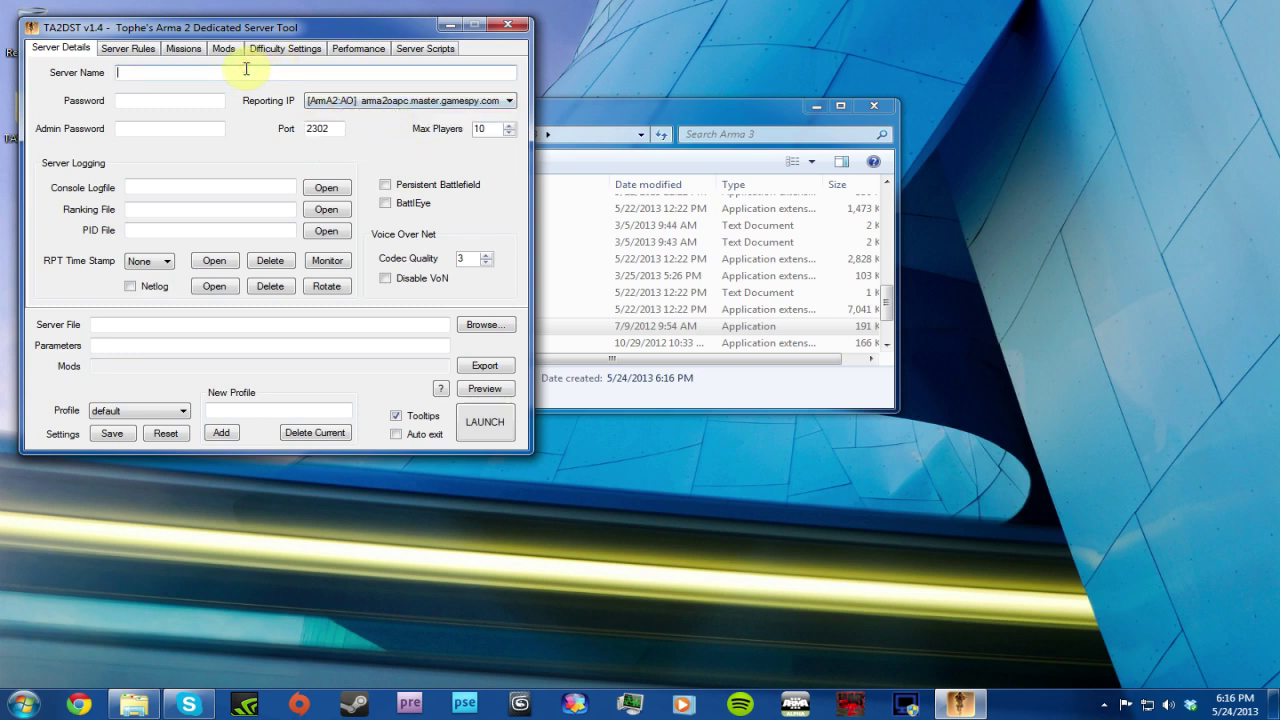
text(\)
click(128, 105)
click(138, 124)
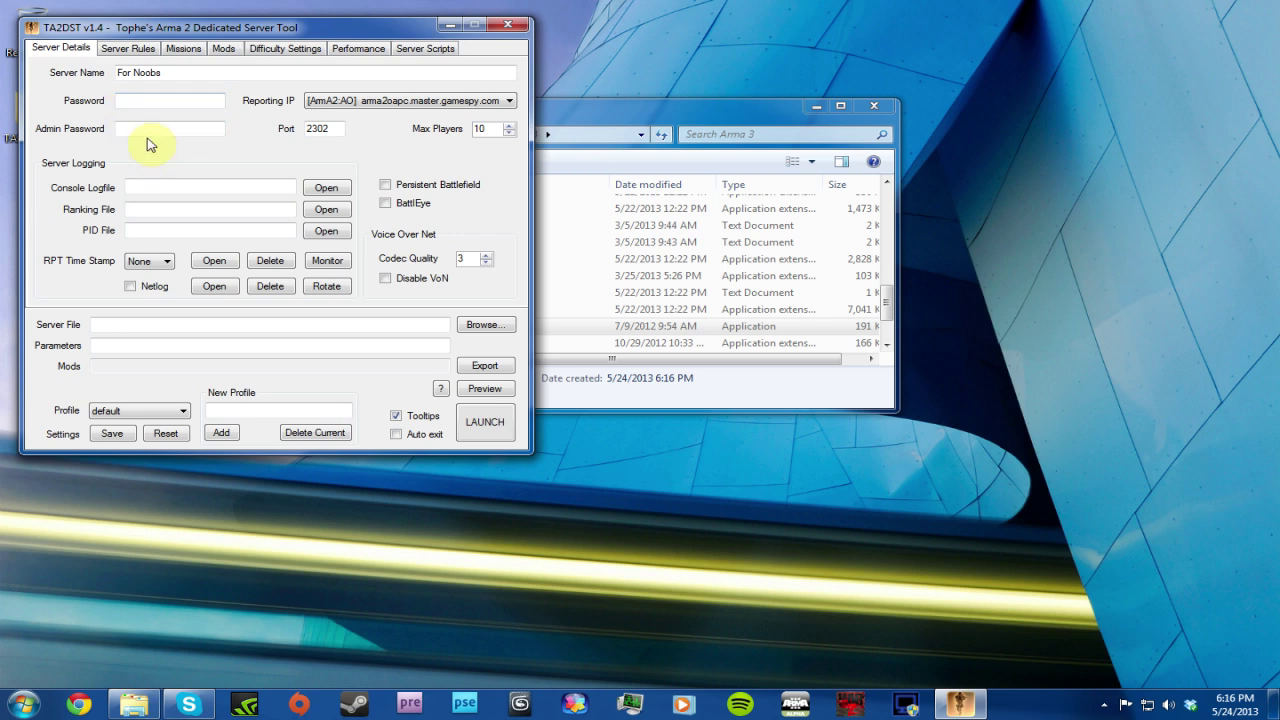
click(141, 104)
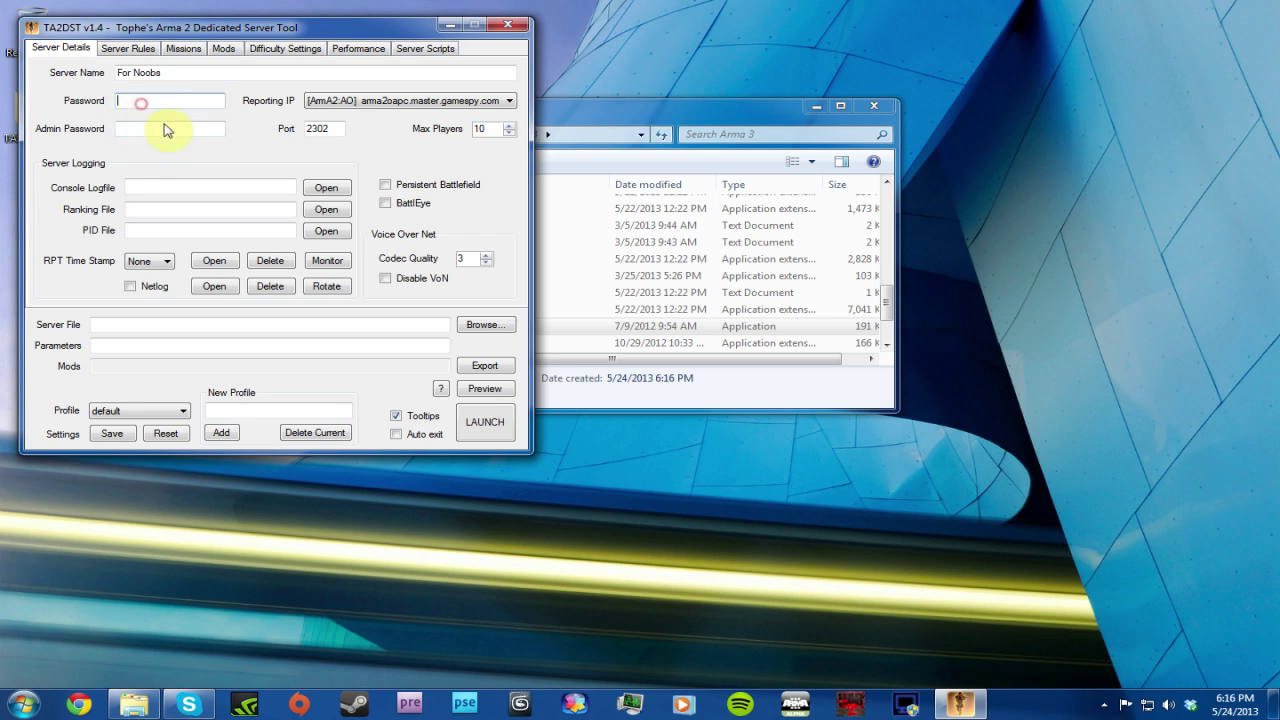
click(168, 129)
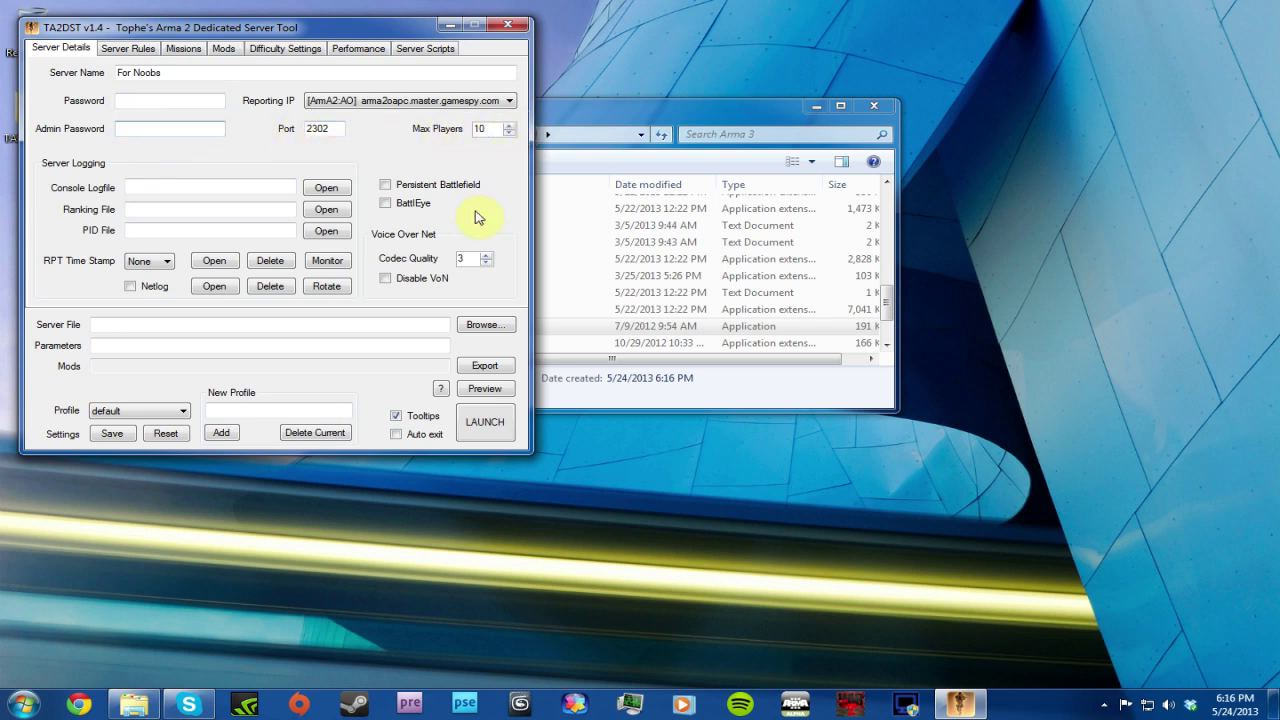
click(402, 188)
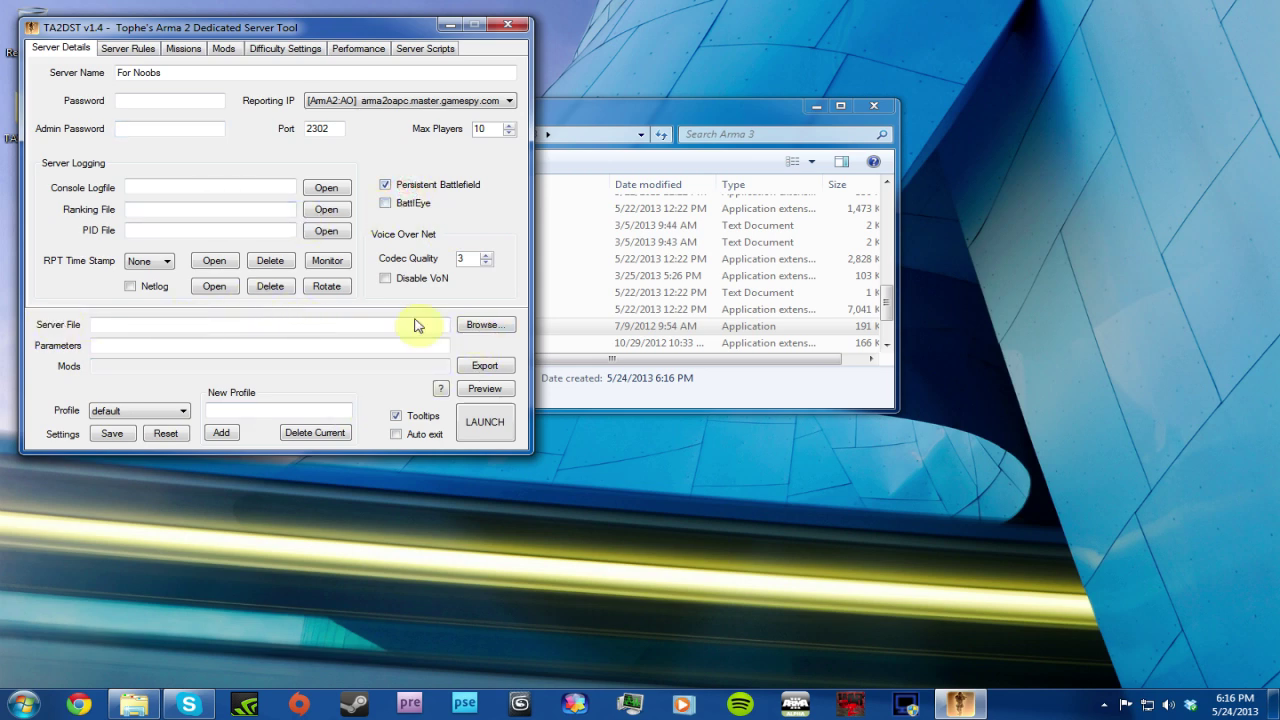
Set the server file to arma3server from the Arma 3 folder
click(495, 325)
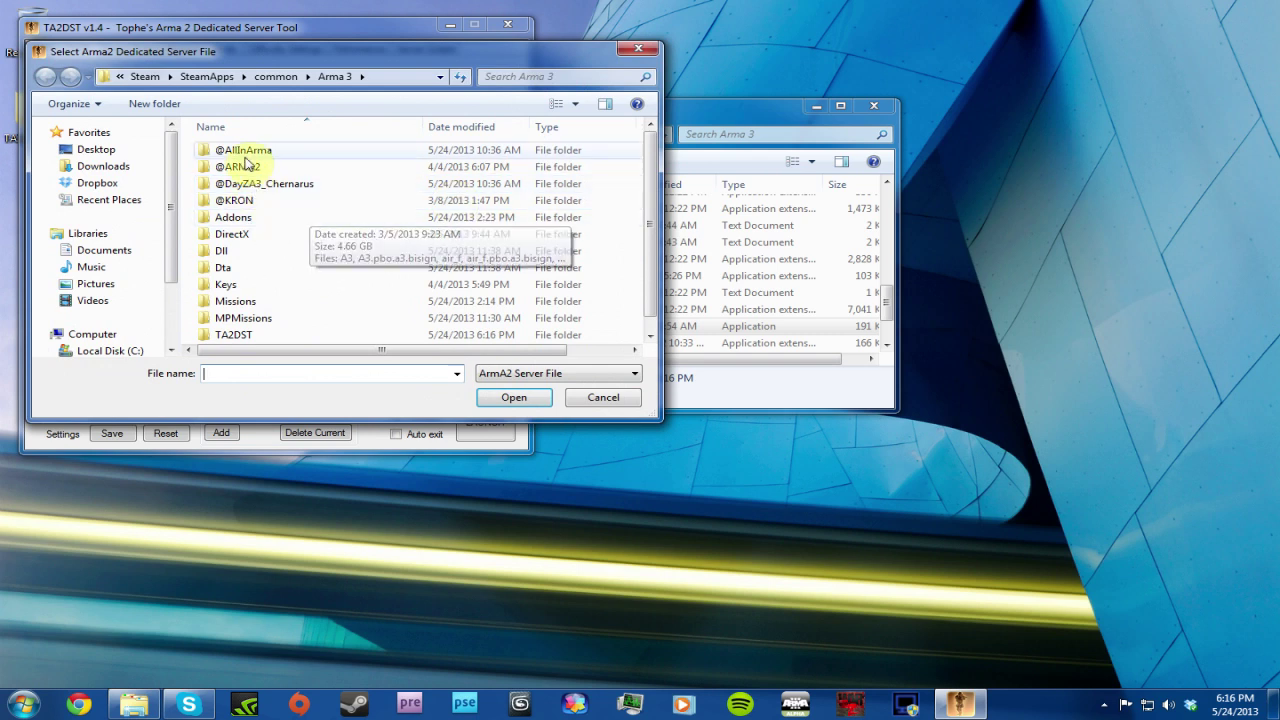
drag(648, 150, 651, 166)
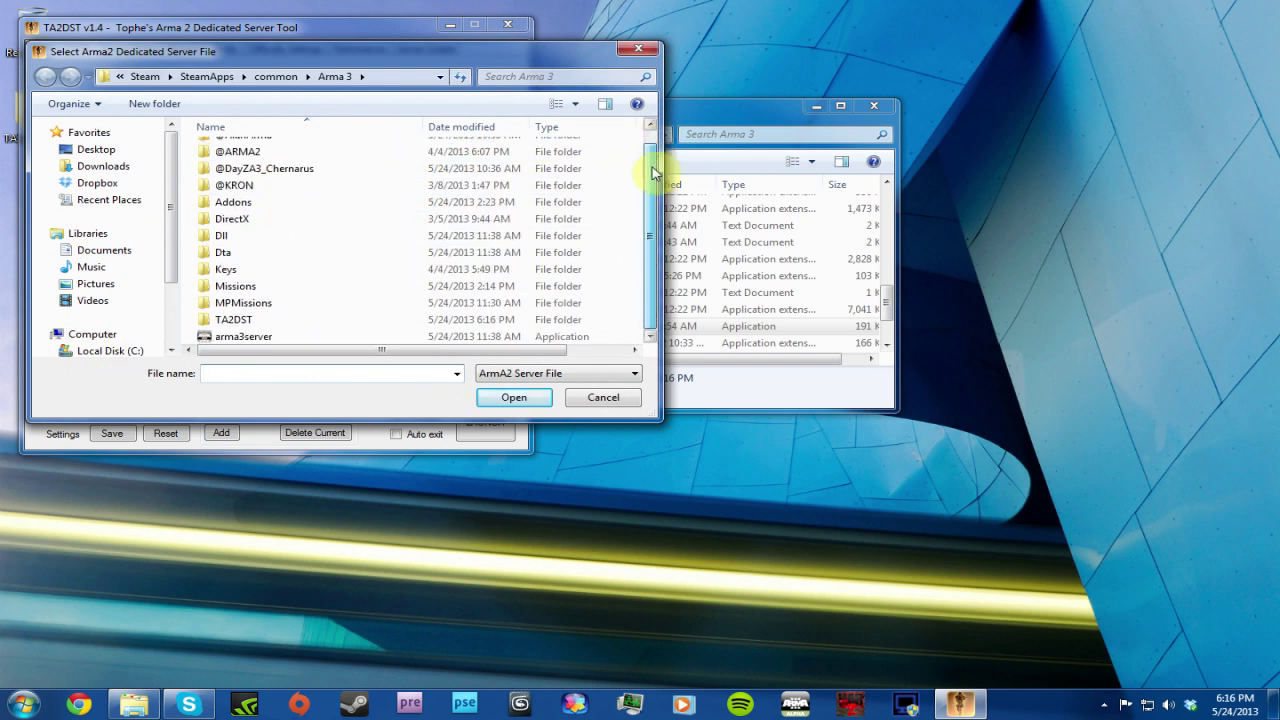
click(252, 340)
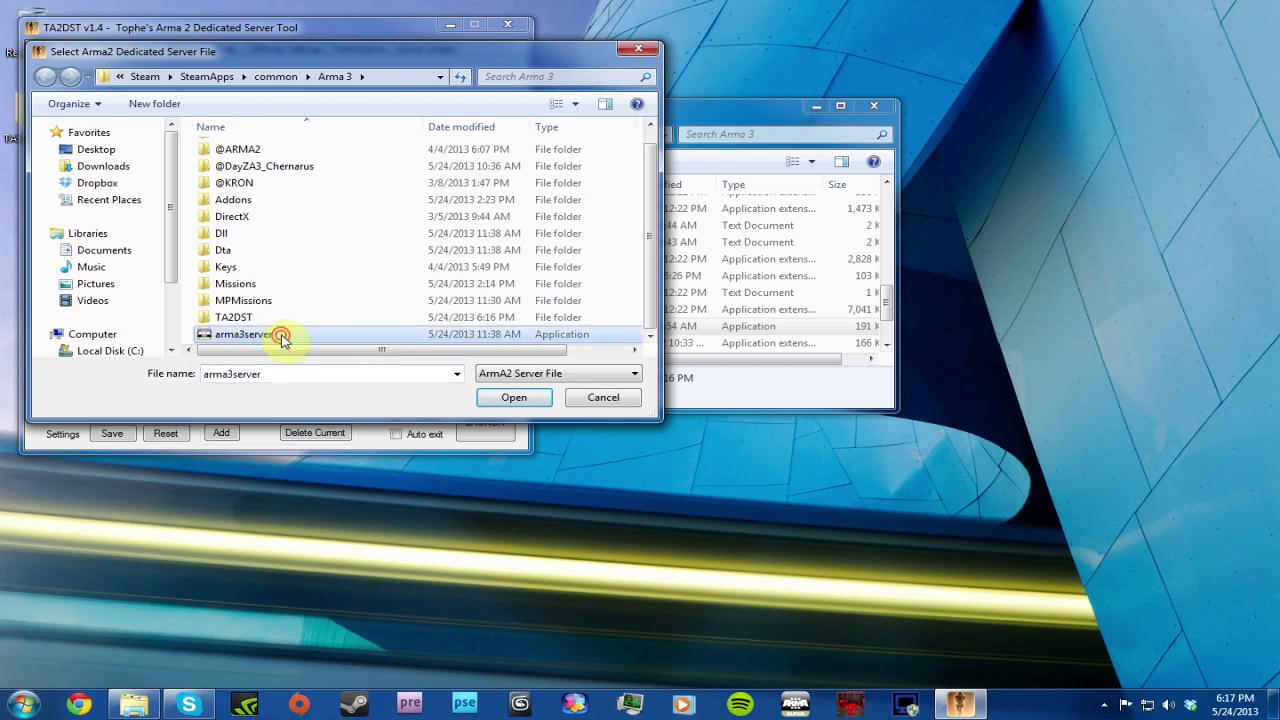
double_click(281, 336)
drag(380, 327, 21, 312)
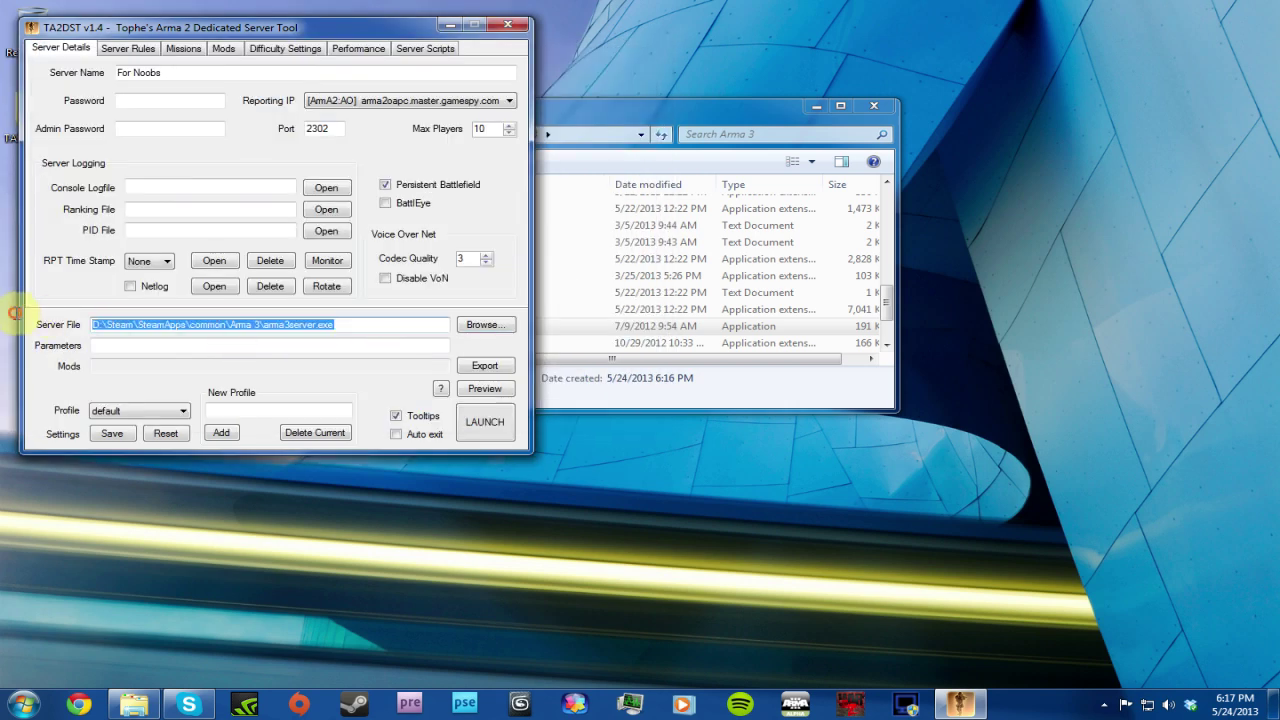
click(103, 366)
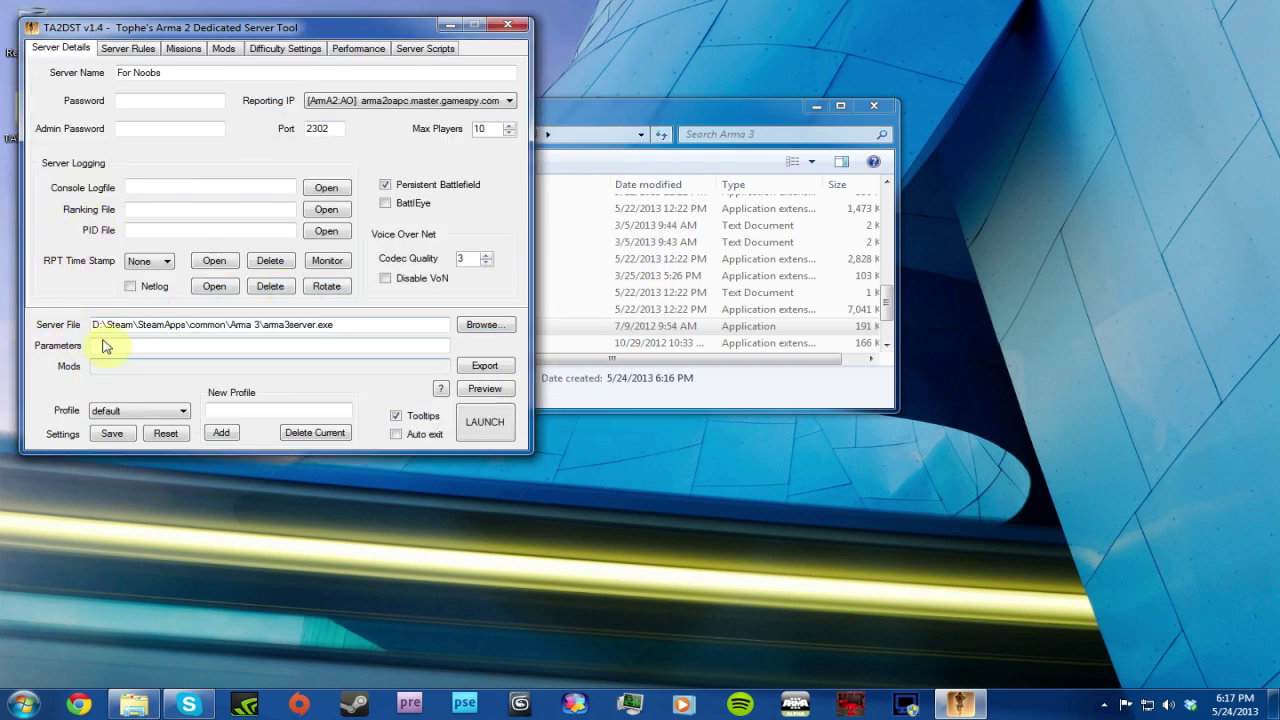
Include the Ambush Convoy mission for Stratis in the mission cycle list
click(184, 48)
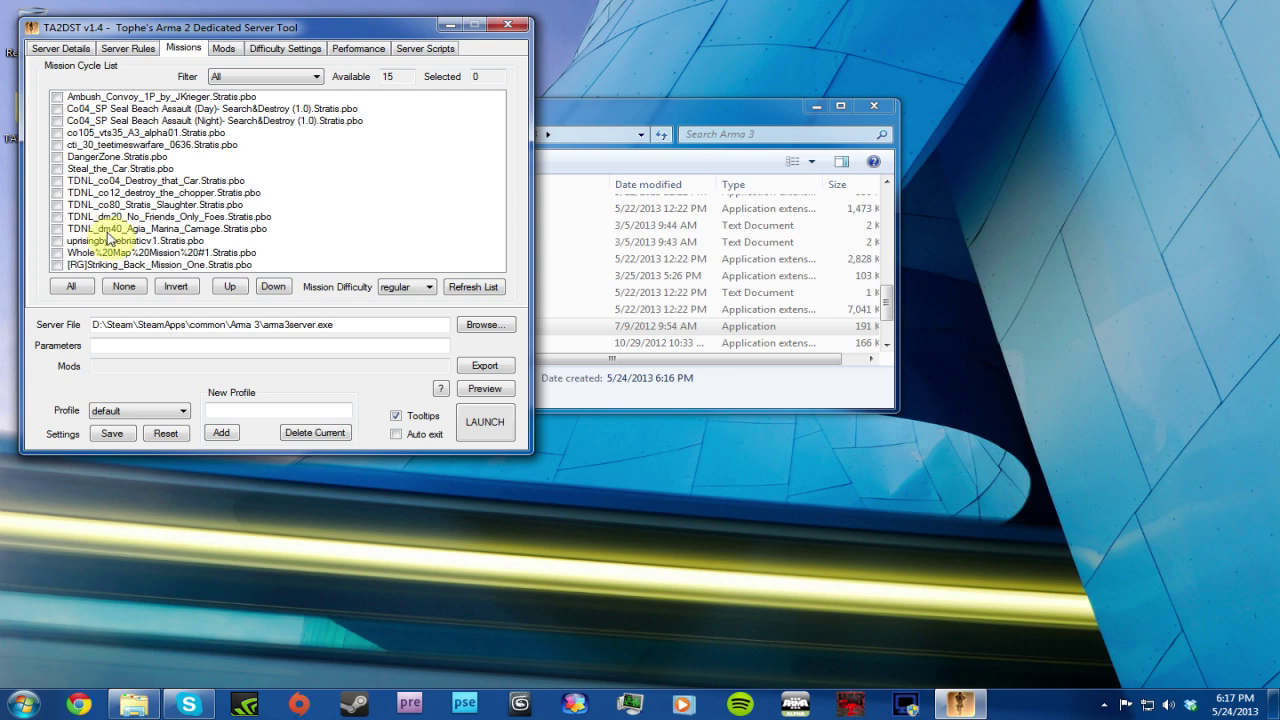
click(57, 97)
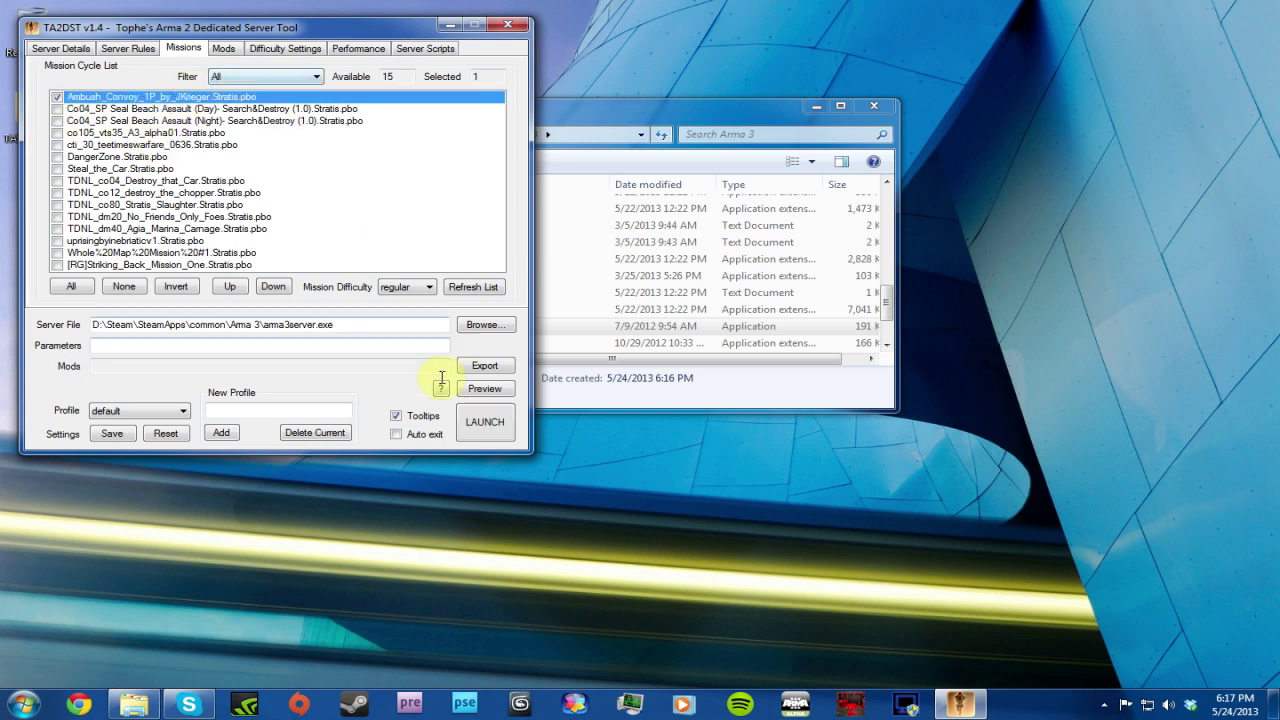
Review the available mods and the difficulty, performance and server script settings, and return to the server details
click(223, 48)
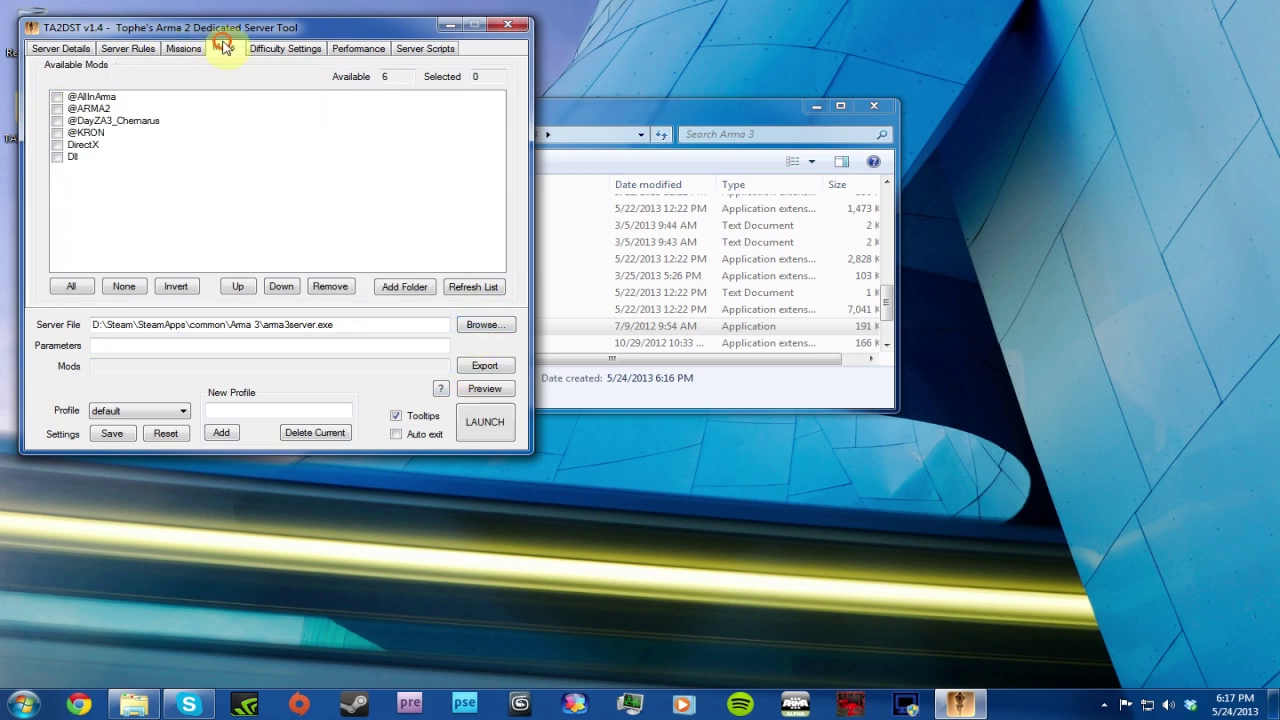
click(72, 108)
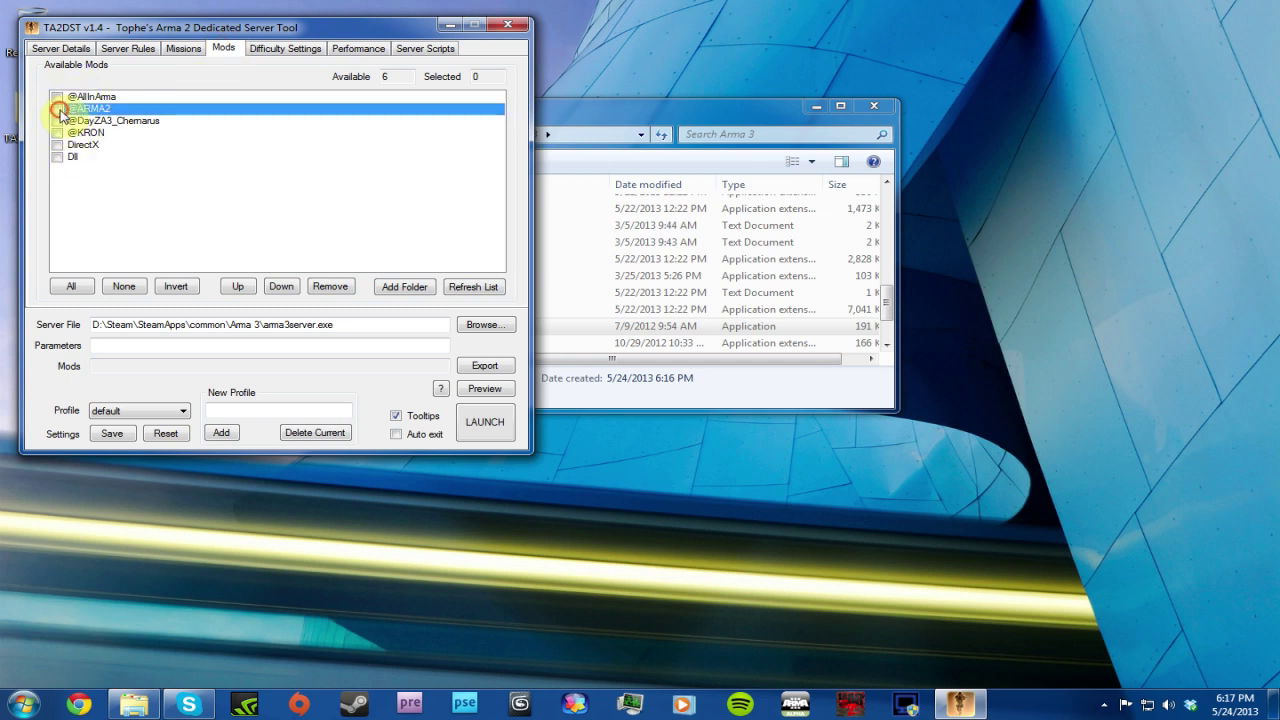
click(132, 121)
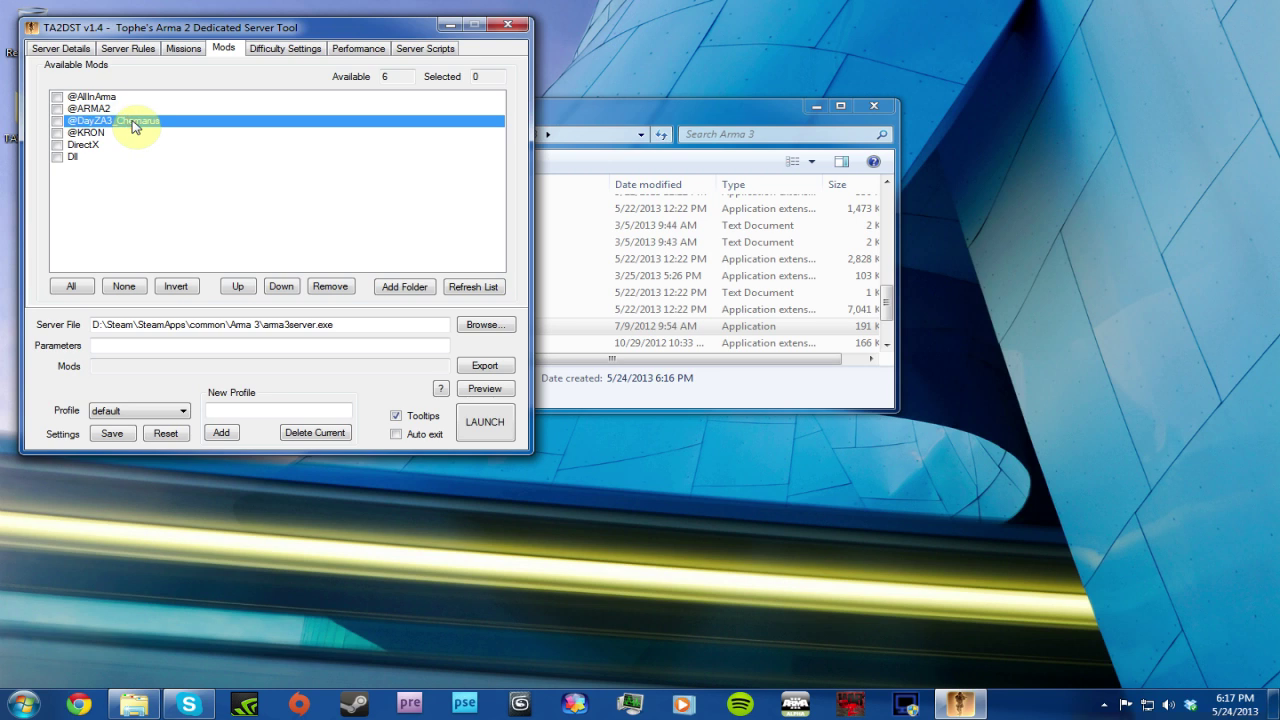
click(285, 49)
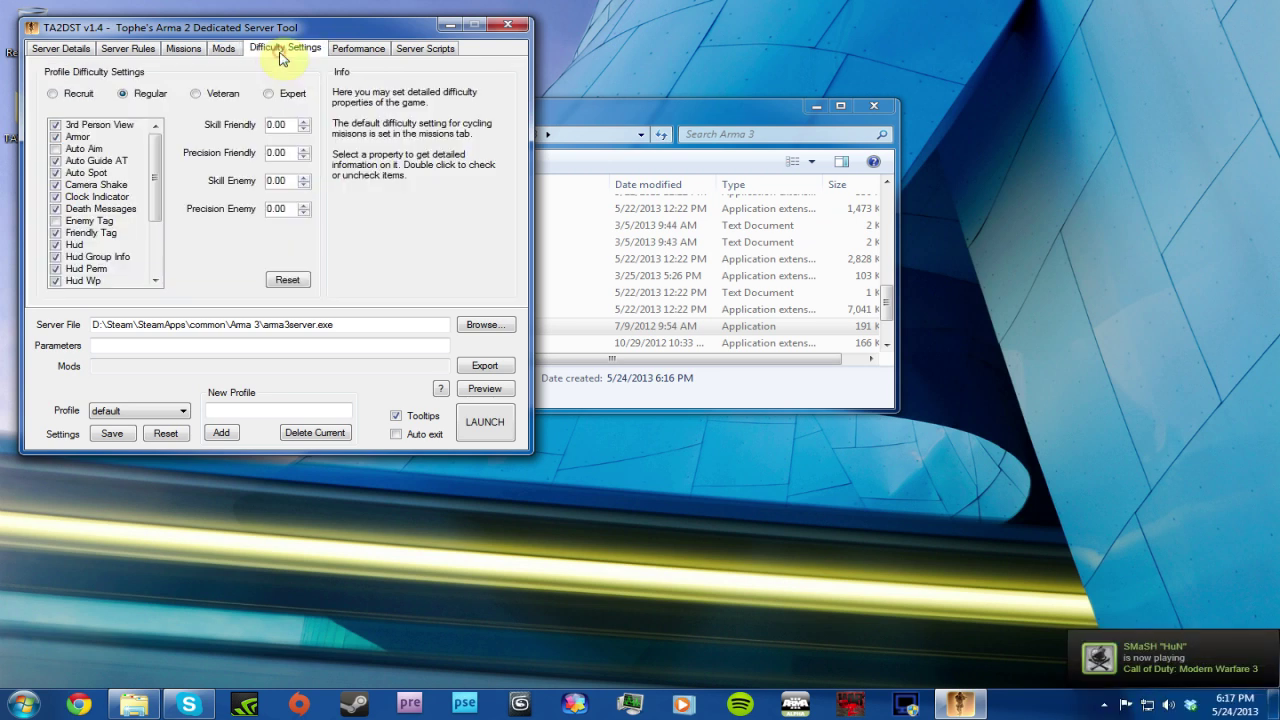
click(362, 48)
click(412, 48)
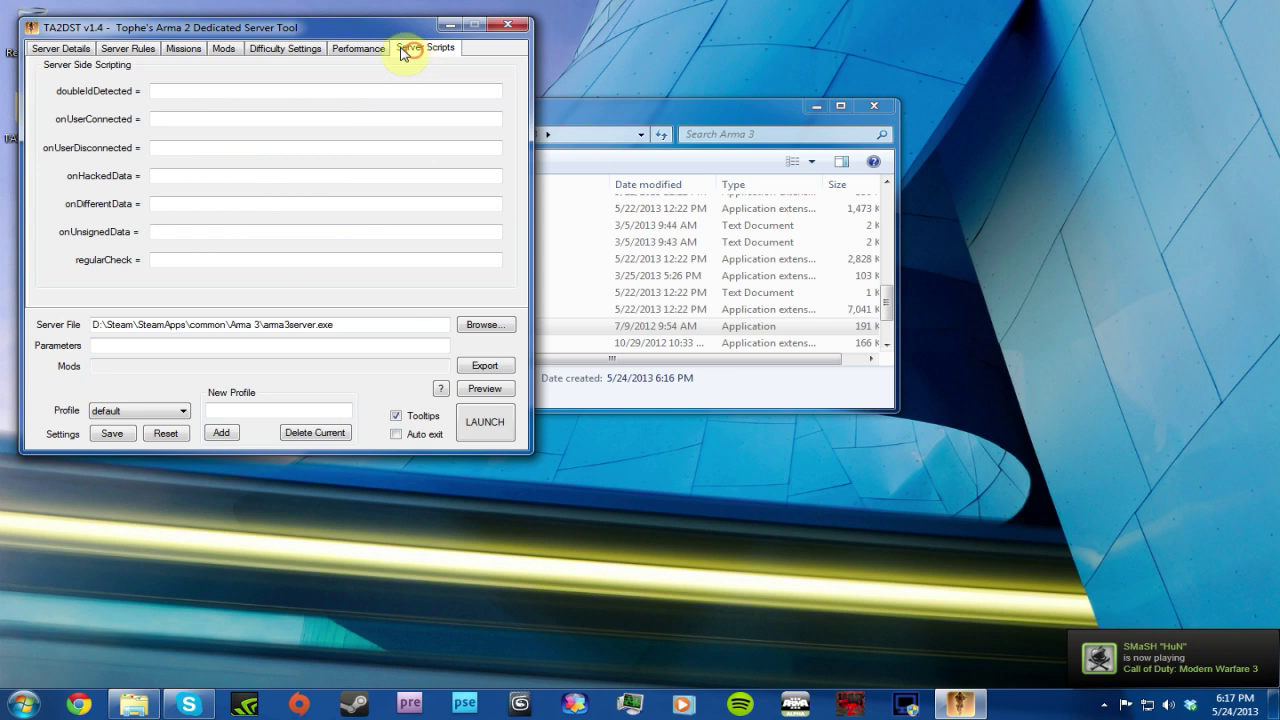
click(70, 49)
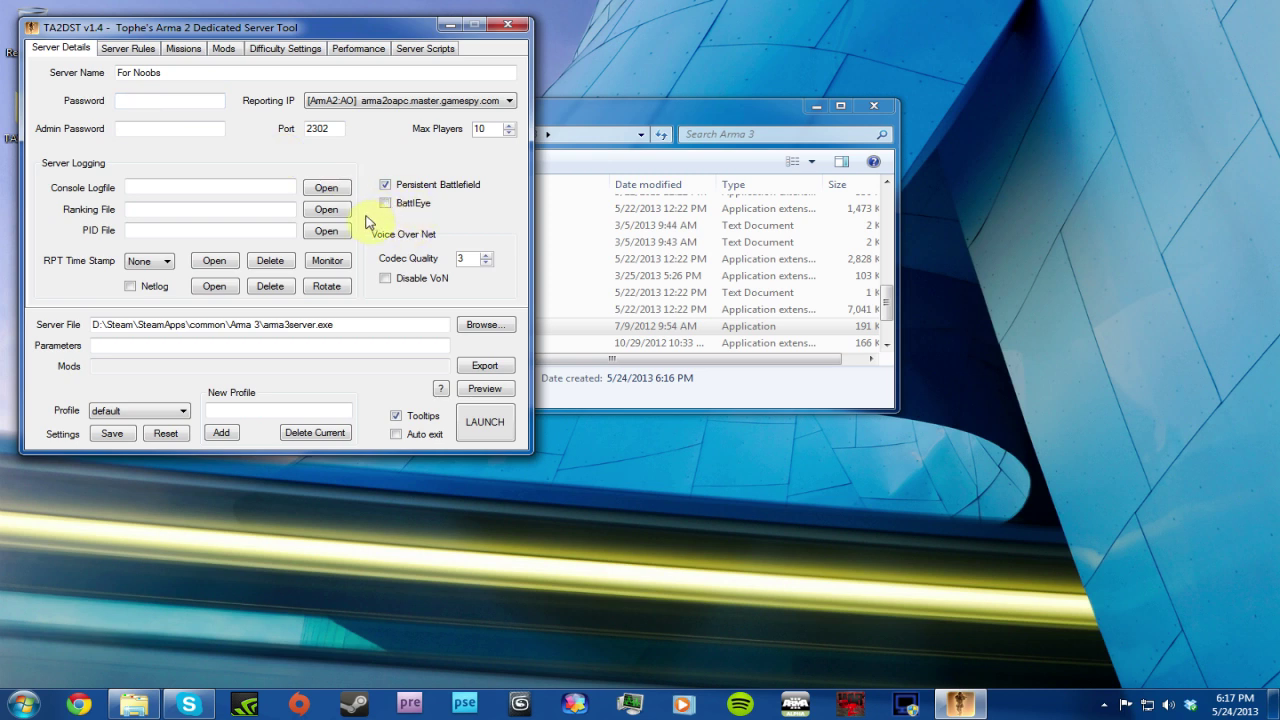
Launch the Arma 3 dedicated server and reposition its console window to check the startup log
drag(85, 20, 118, 38)
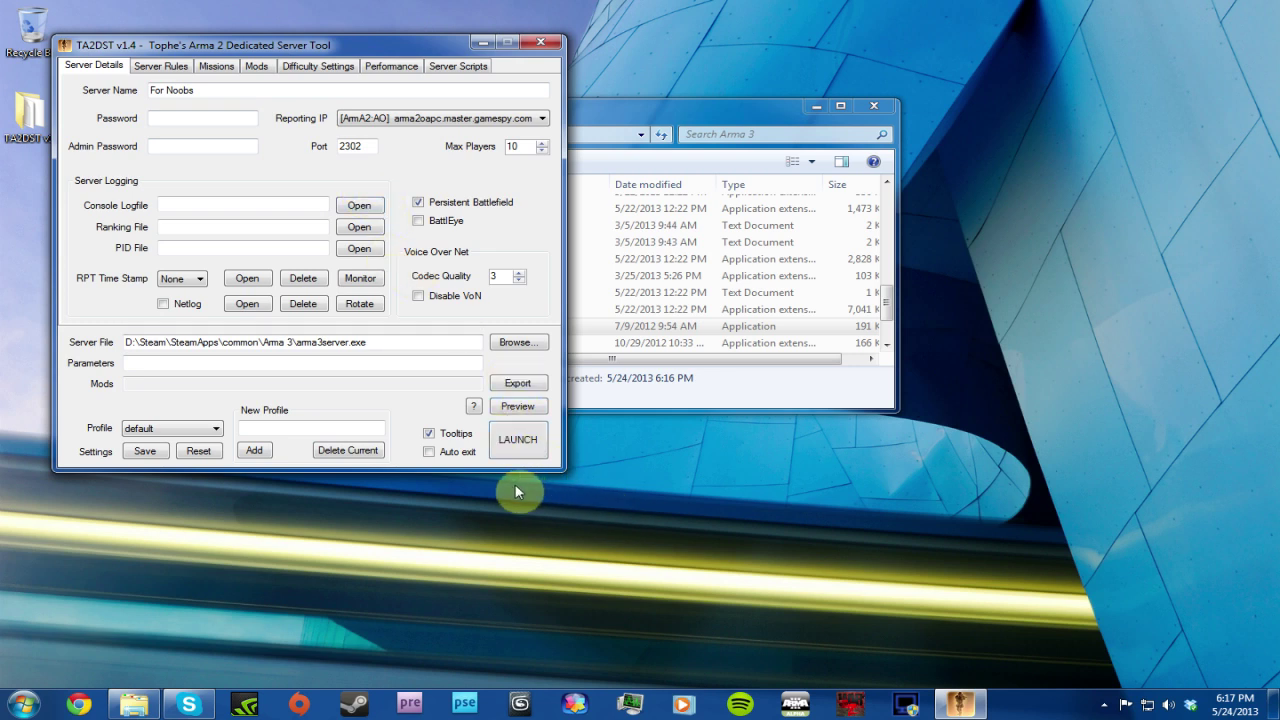
click(519, 445)
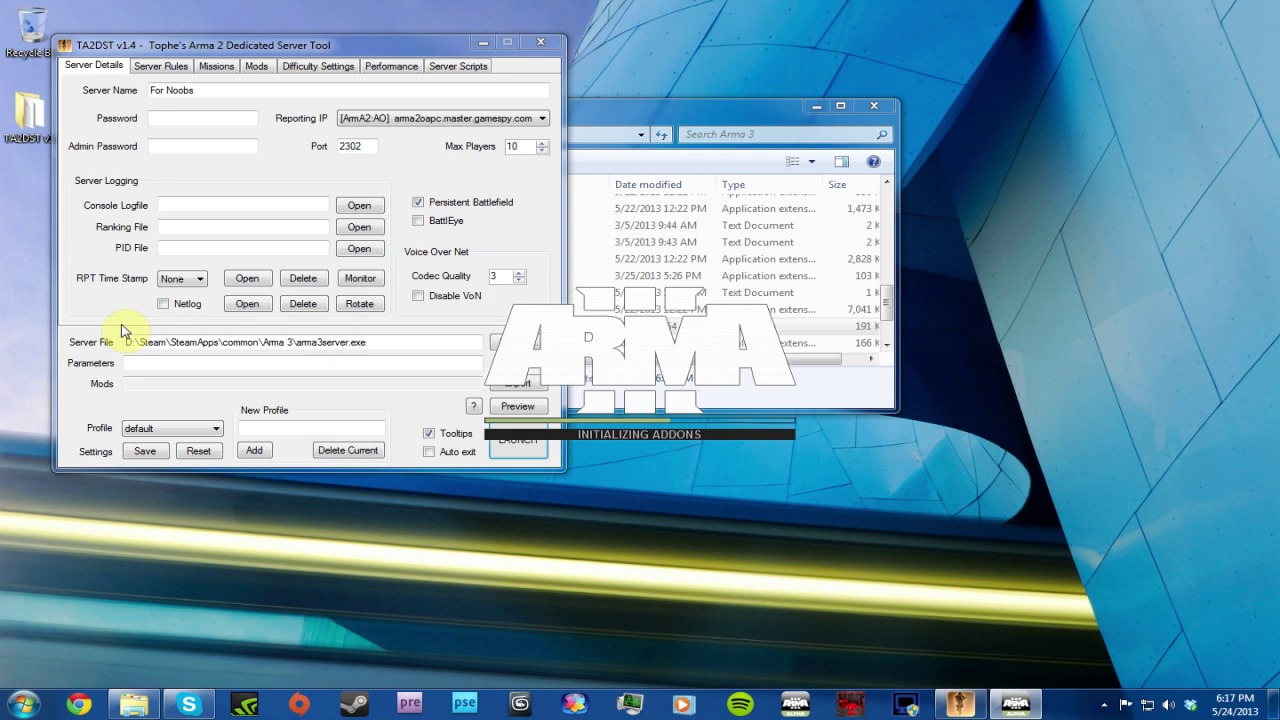
drag(60, 12, 197, 58)
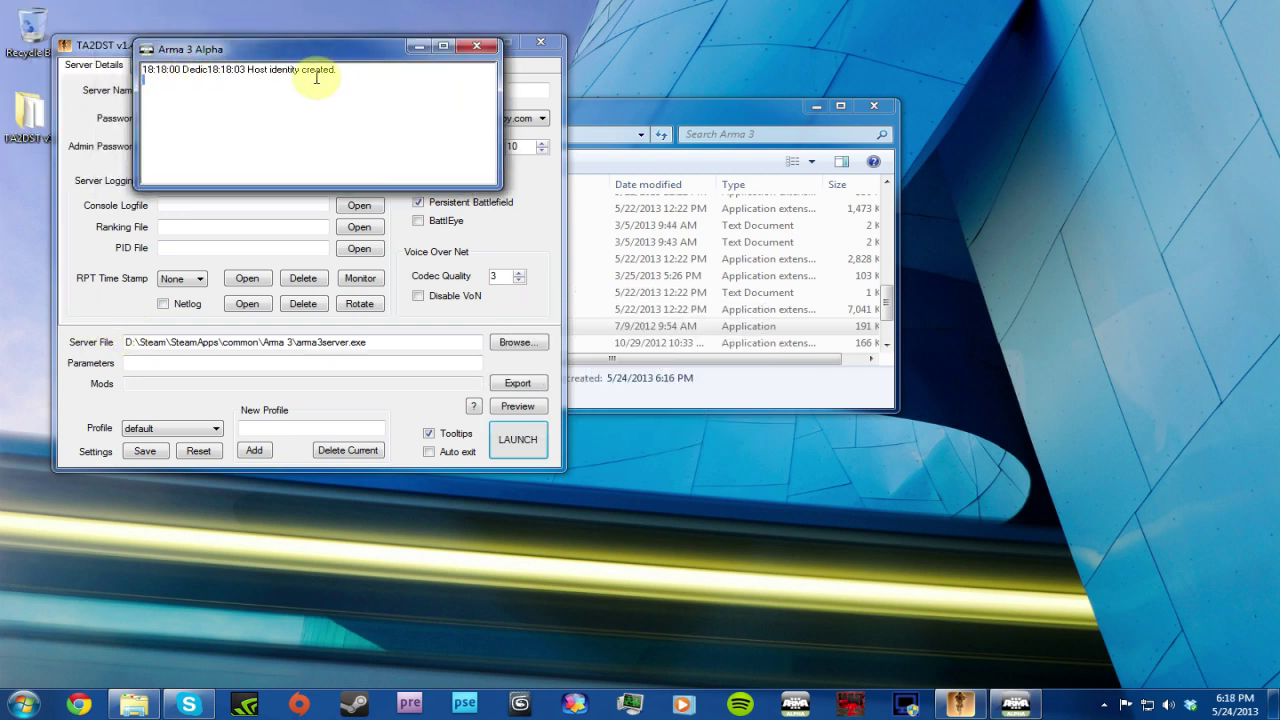
drag(282, 72, 380, 76)
click(173, 98)
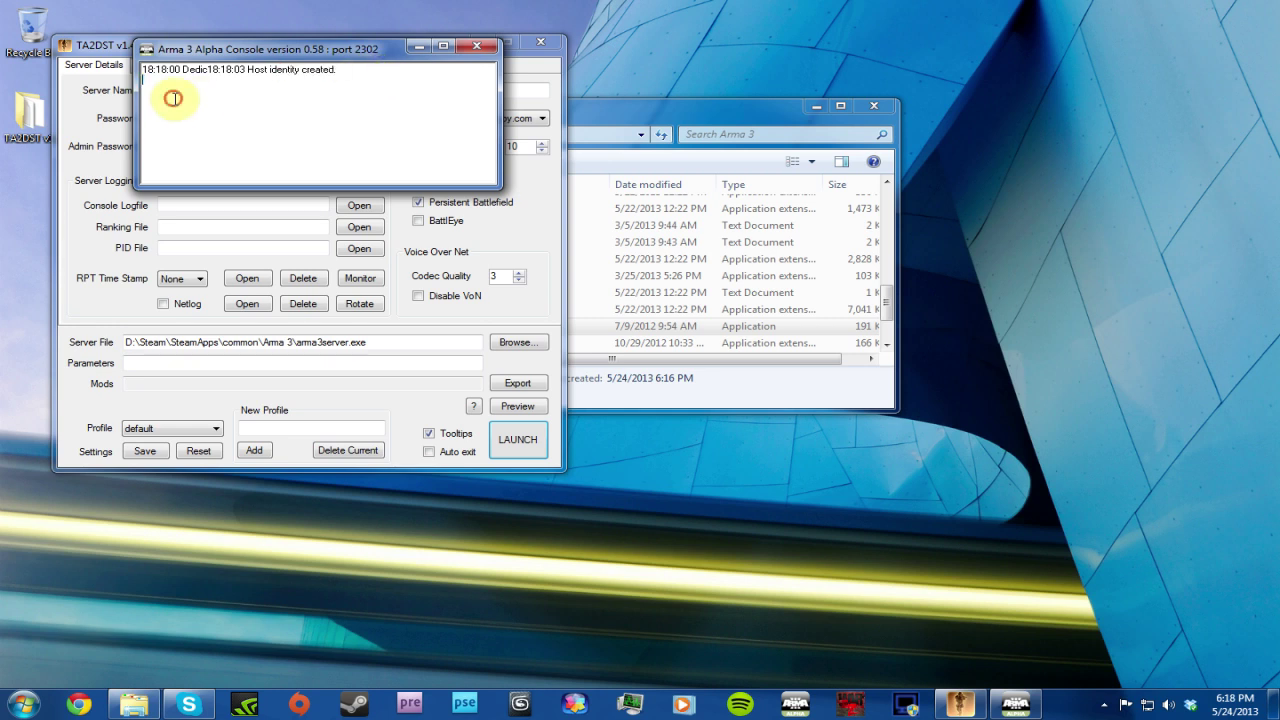
drag(178, 81, 333, 80)
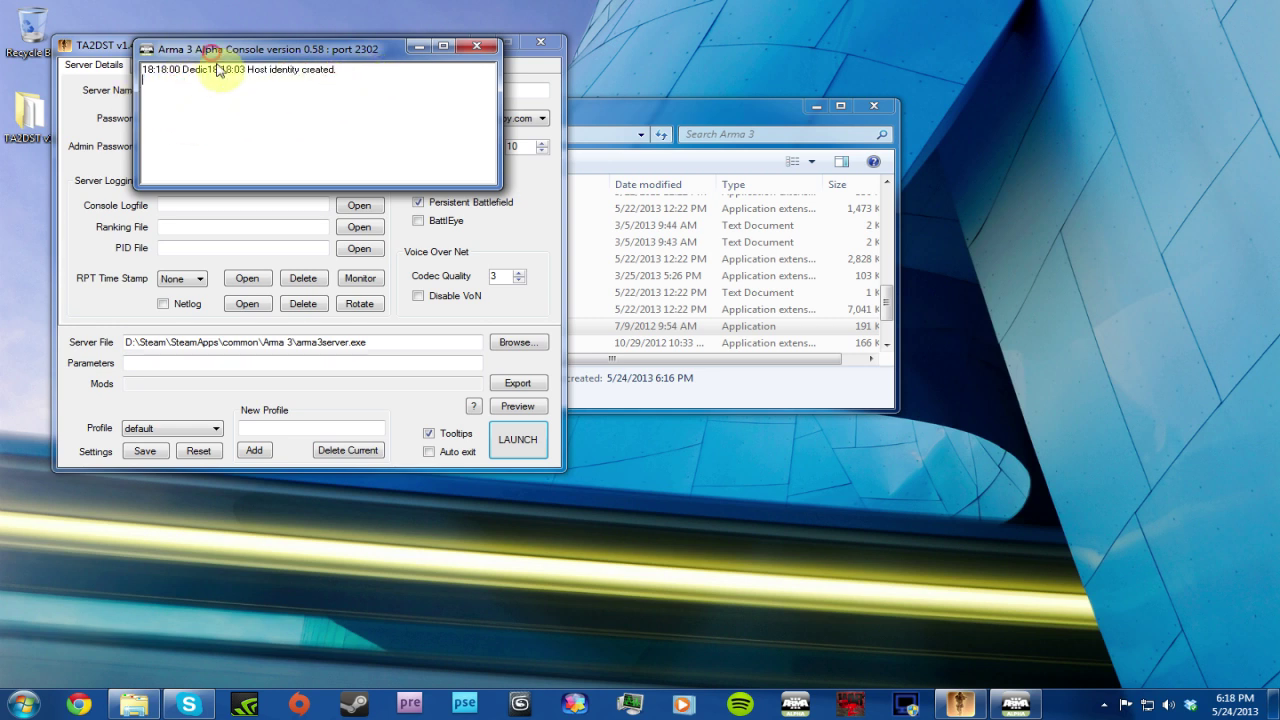
drag(217, 49, 272, 129)
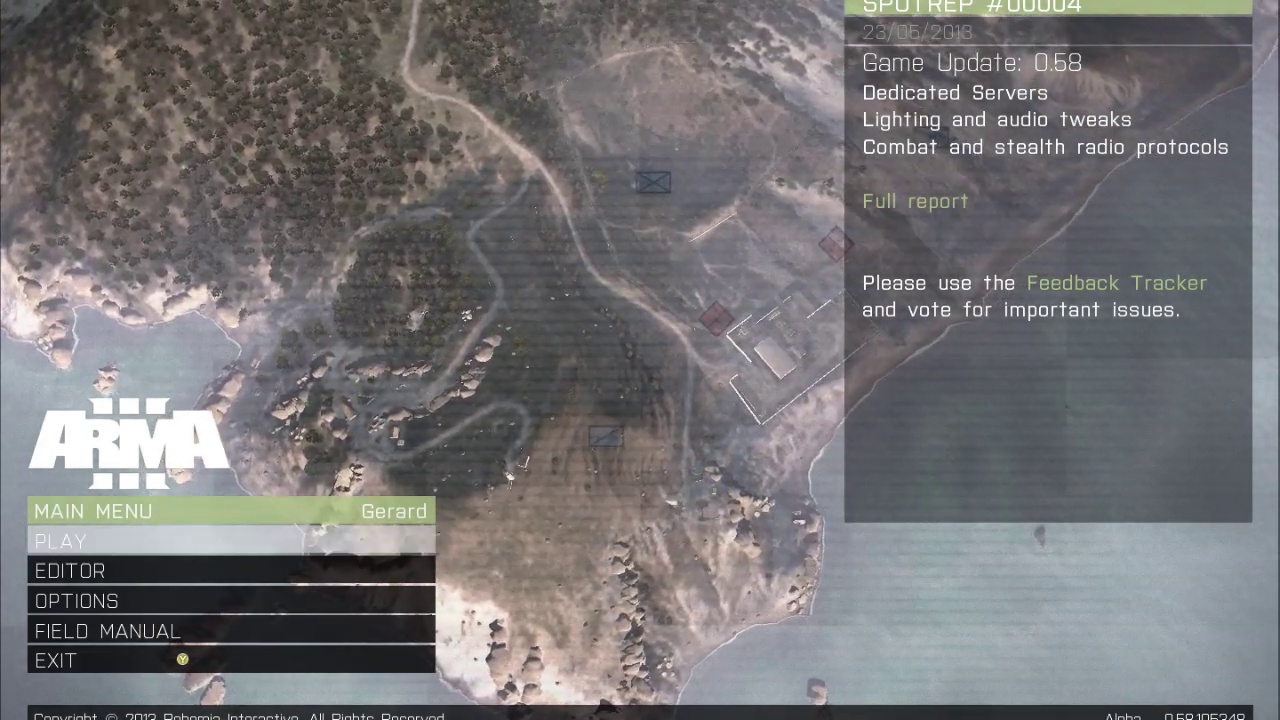
Switch to Arma 3, open the multiplayer server browser and clear its host filter
click(92, 541)
click(92, 541)
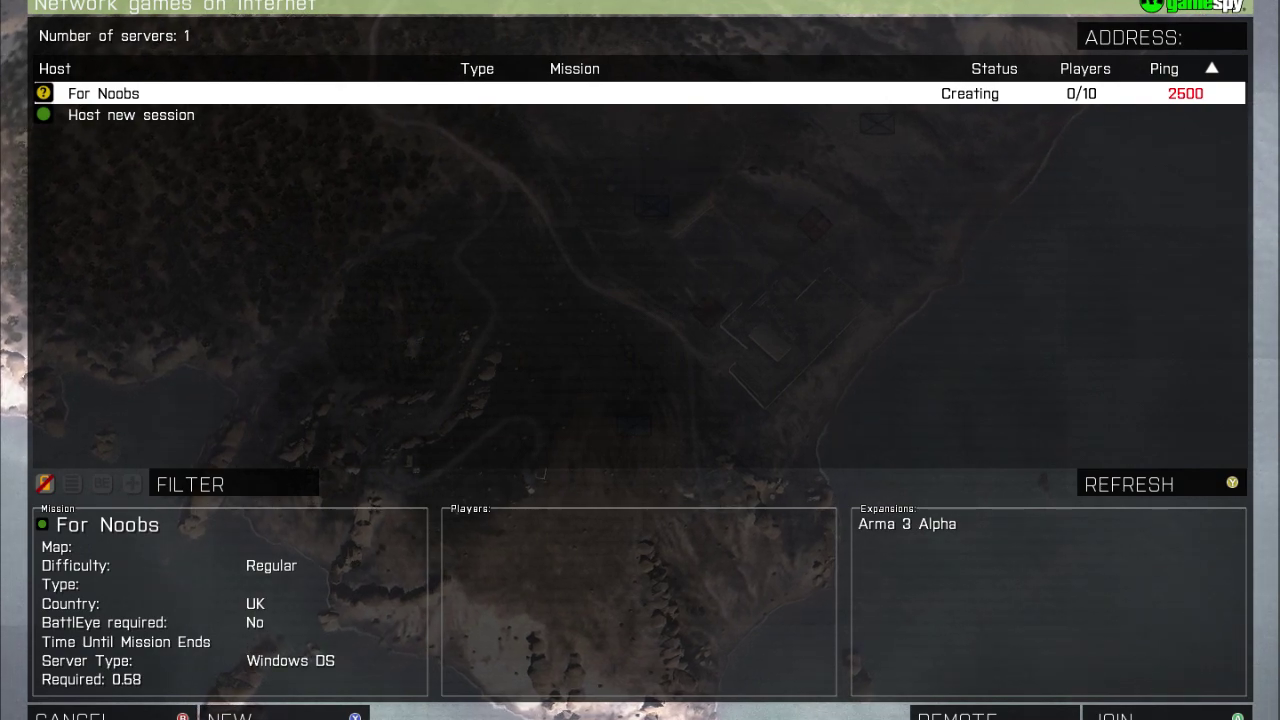
click(233, 484)
key(ctrl+a)
key(BackSpace)
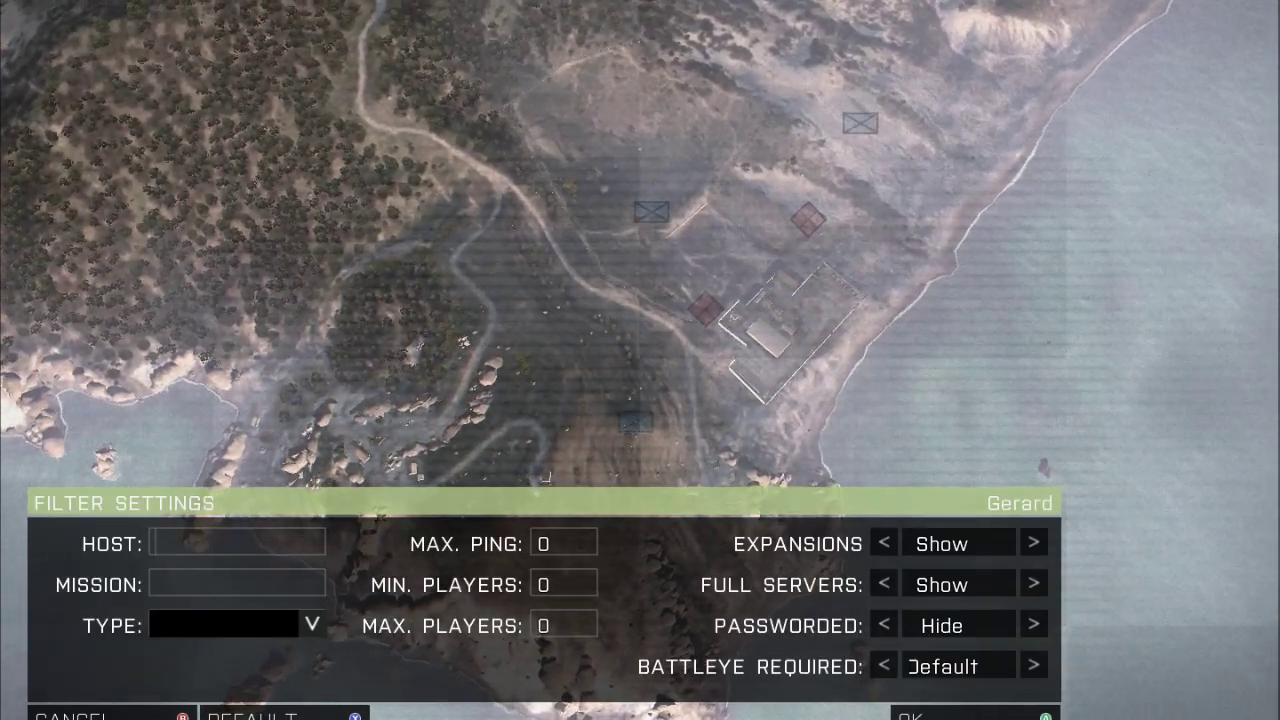
key(Return)
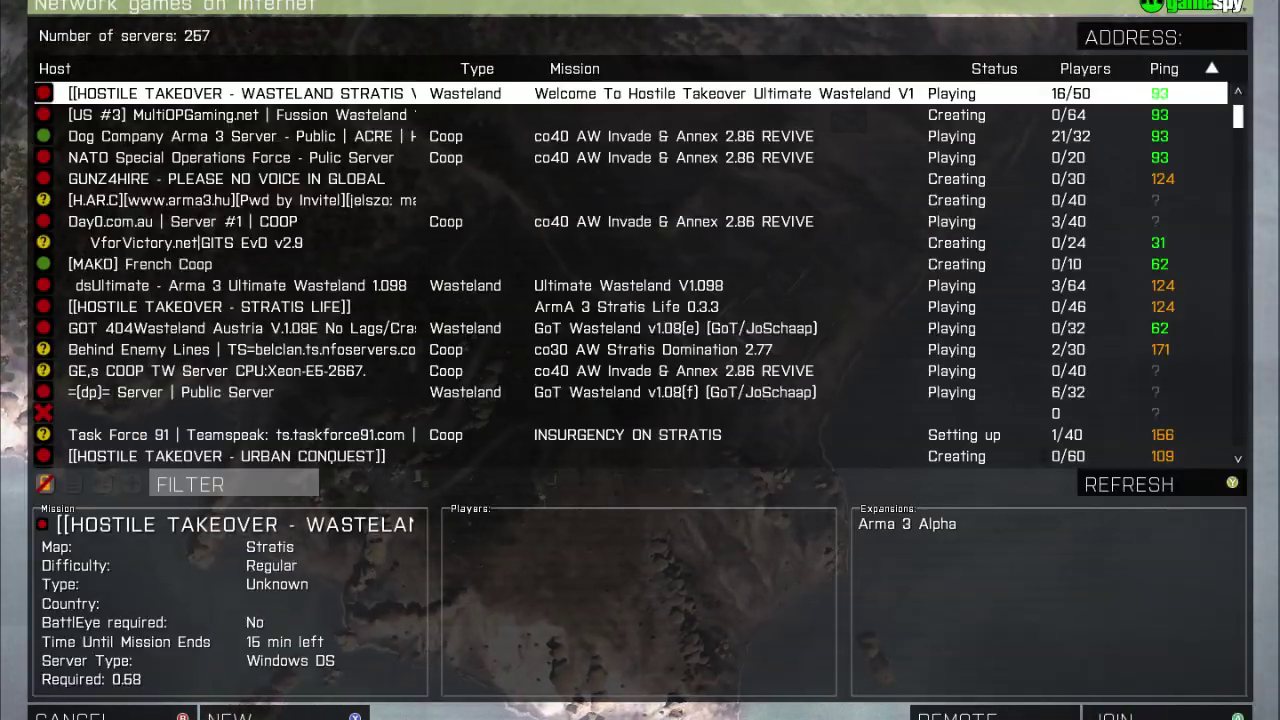
Filter the internet server list by the host name "for noobs"
click(233, 484)
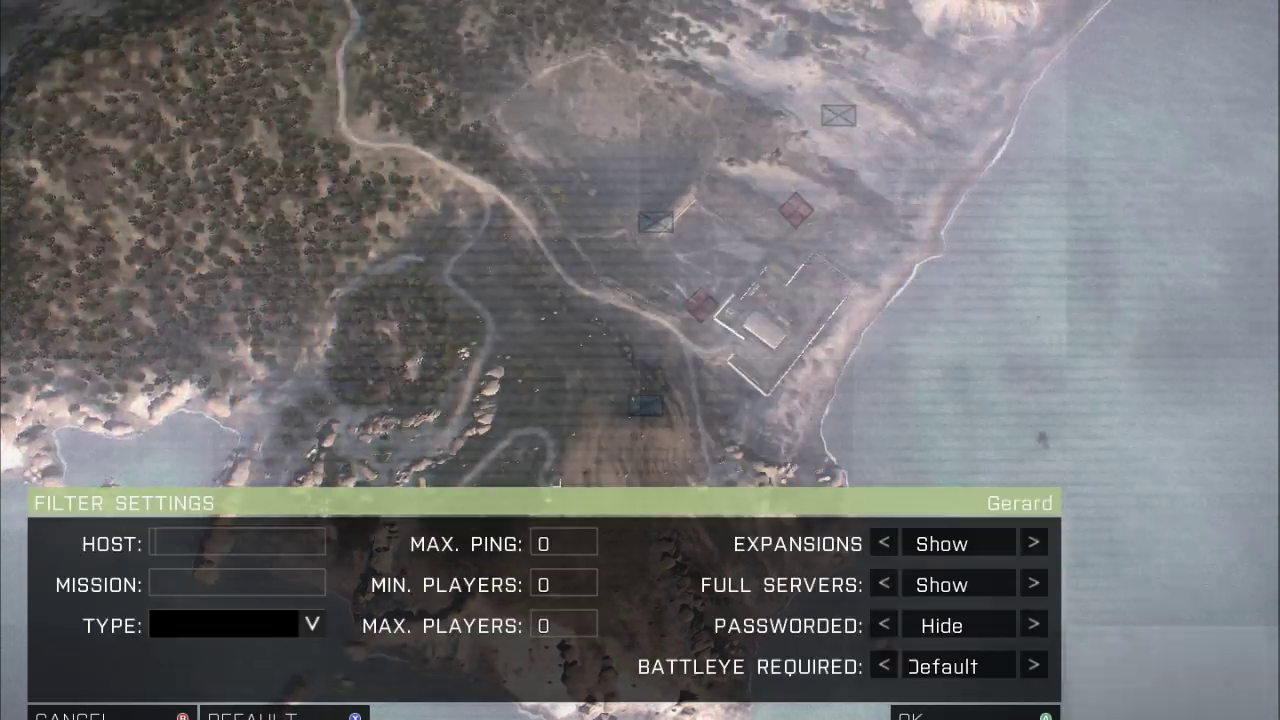
text(for noobs)
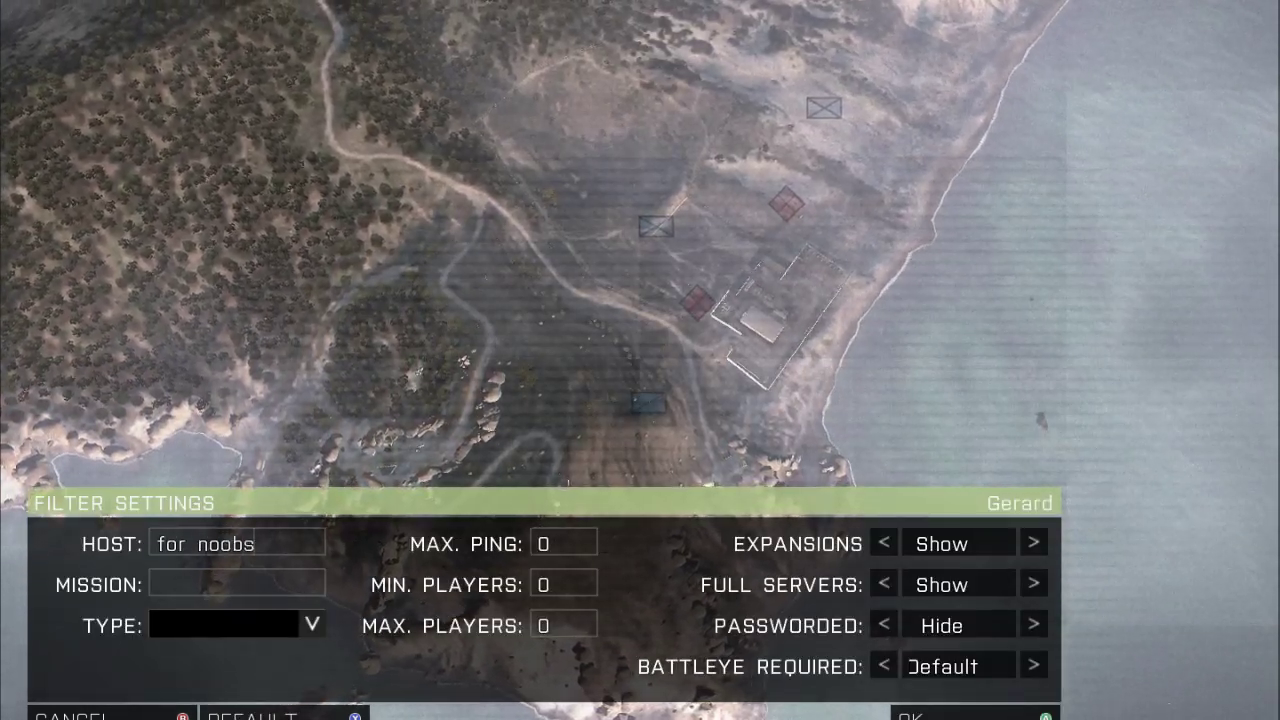
key(Return)
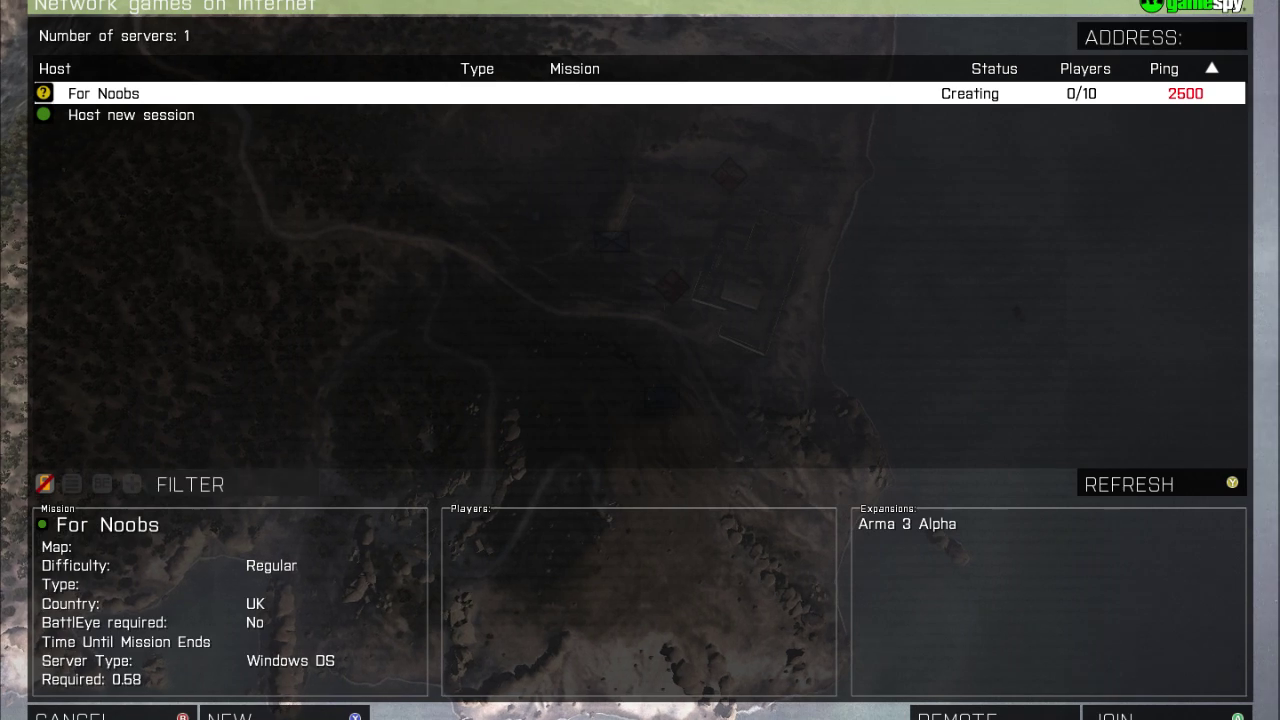
Switch the server browser between Internet and LAN, select the "For Noobs" server on LAN and join it
key(Return)
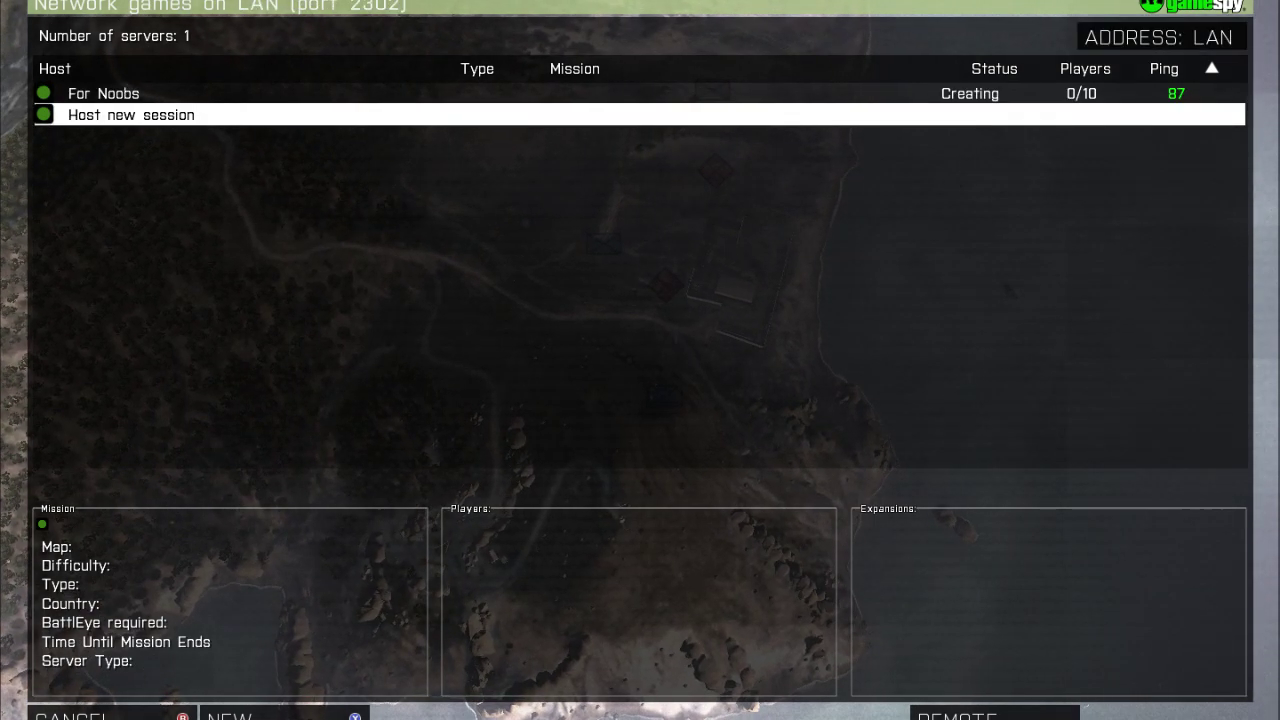
key(Return)
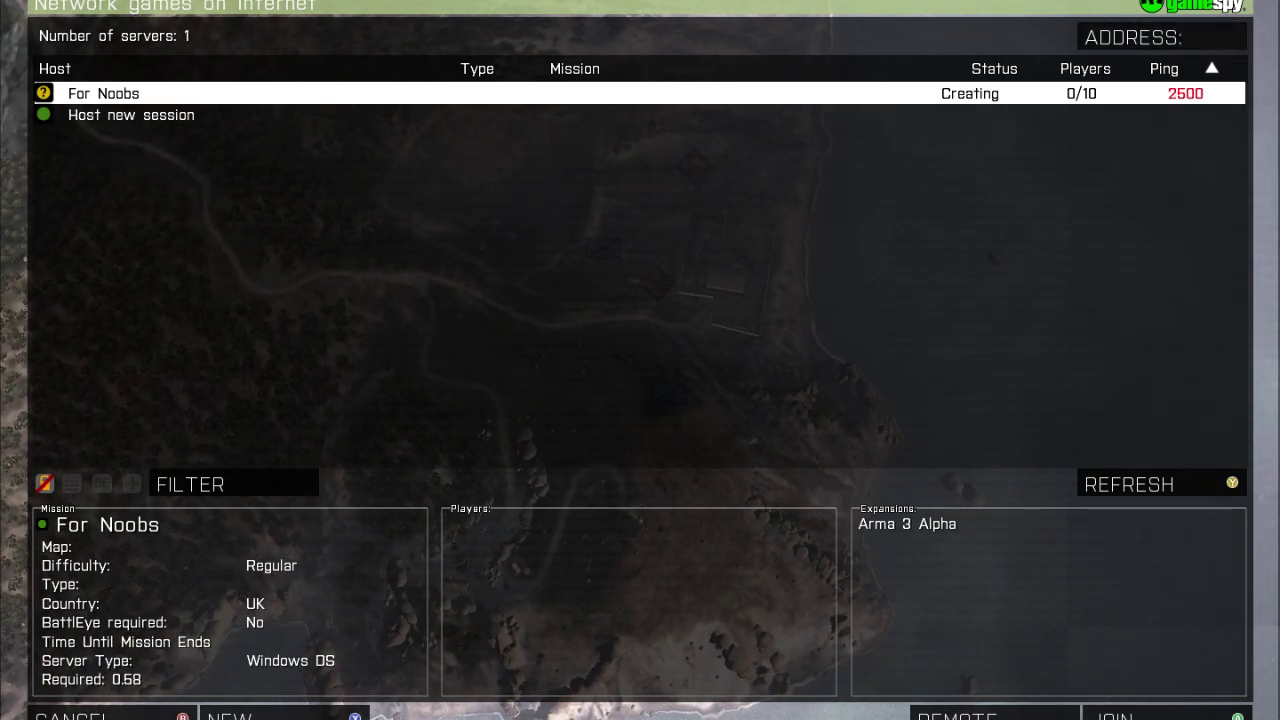
key(Return)
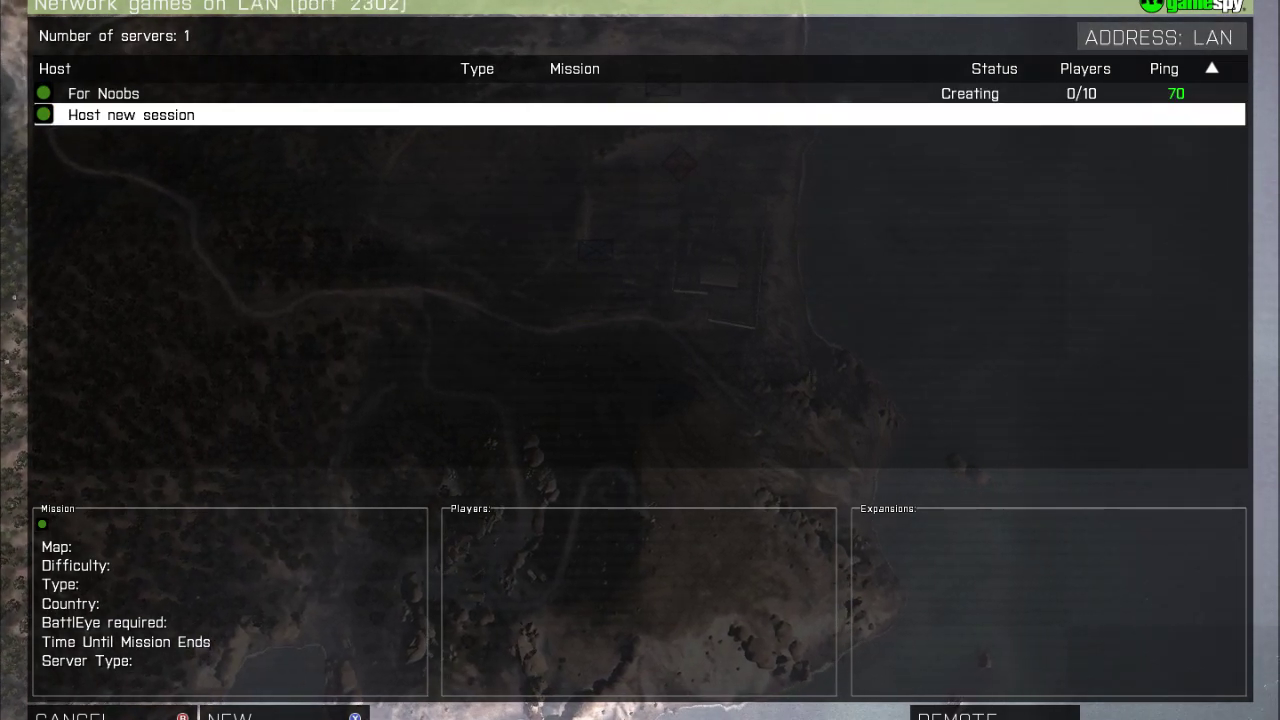
click(103, 93)
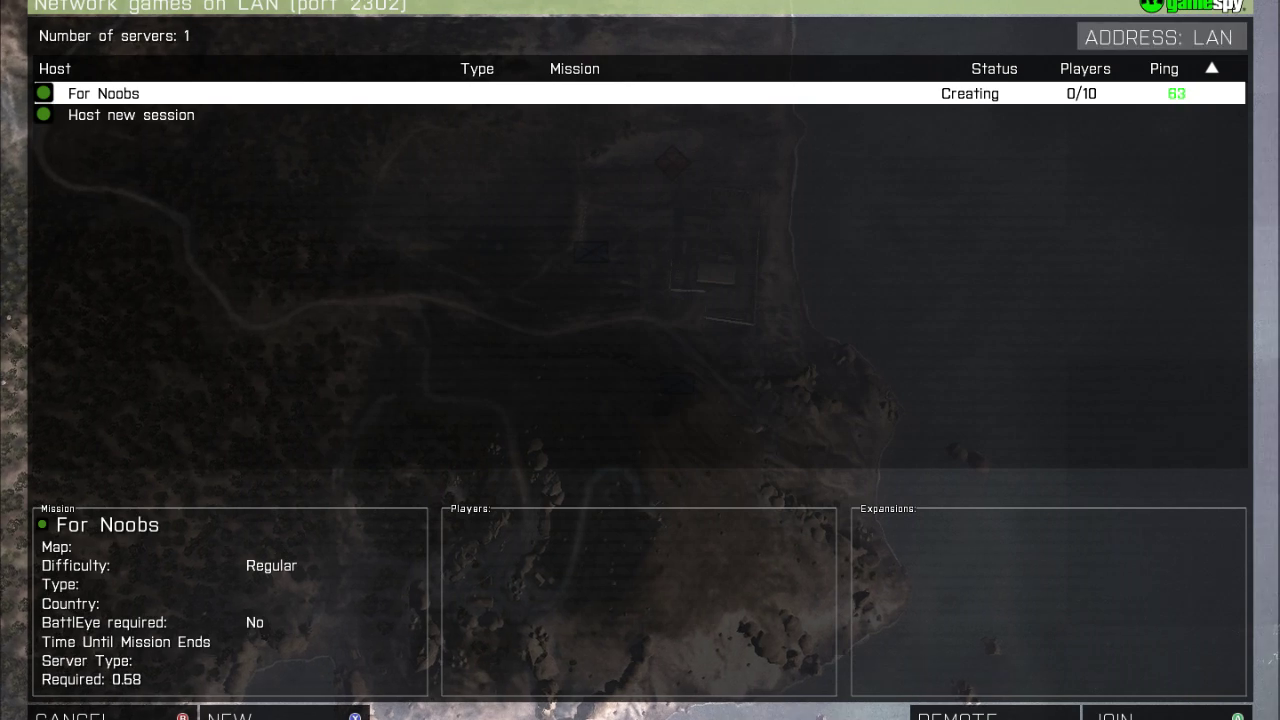
click(1161, 37)
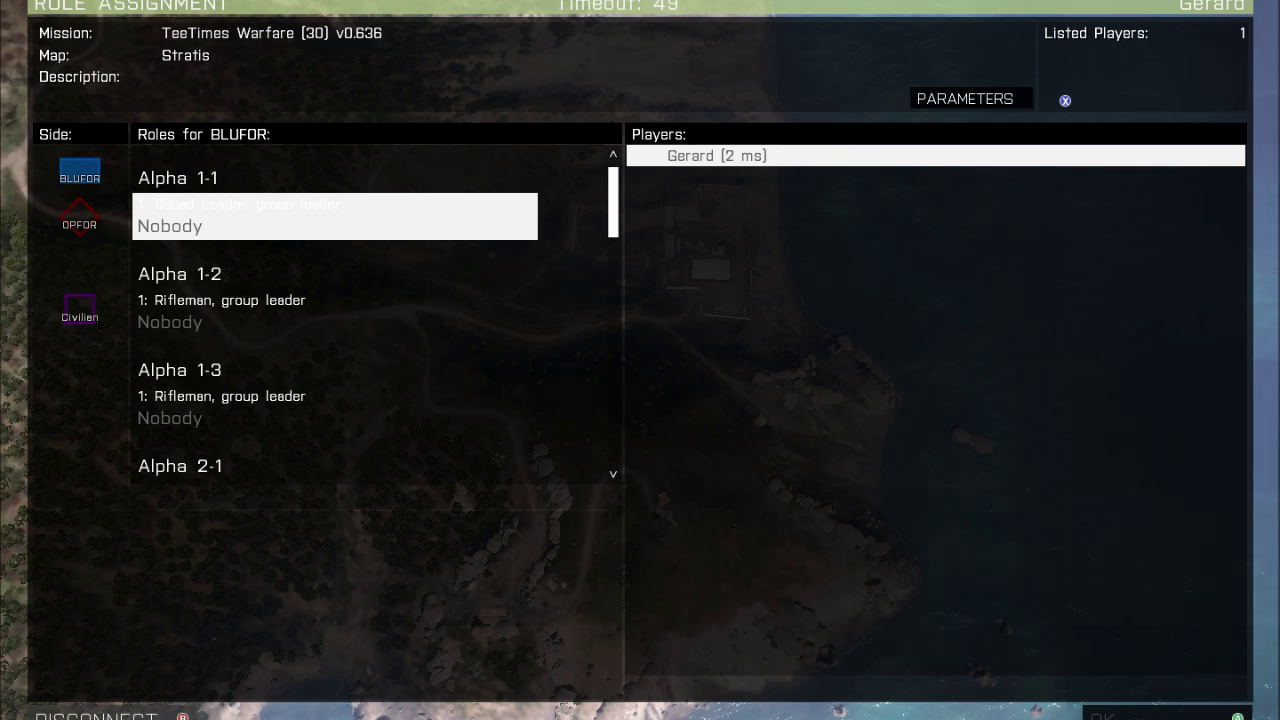
View the parameters of the TeeTimes Warfare mission and return to role assignment
key(x)
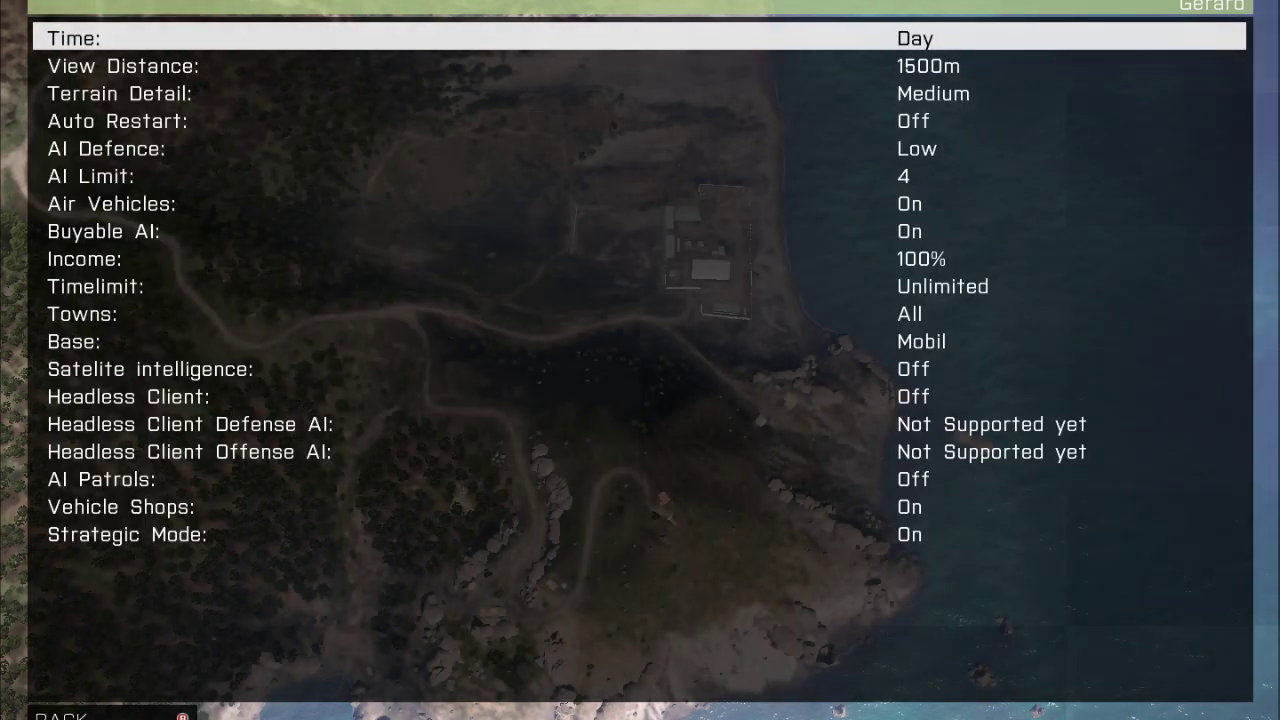
key(Down)
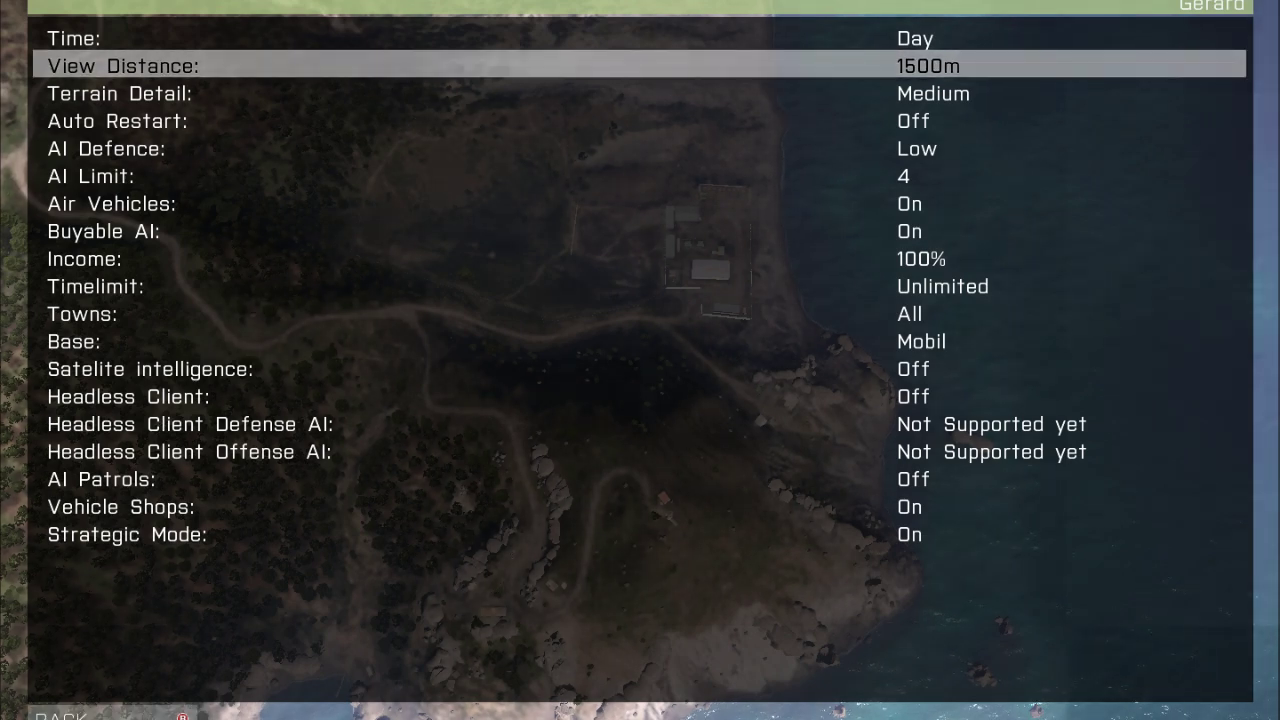
key(Escape)
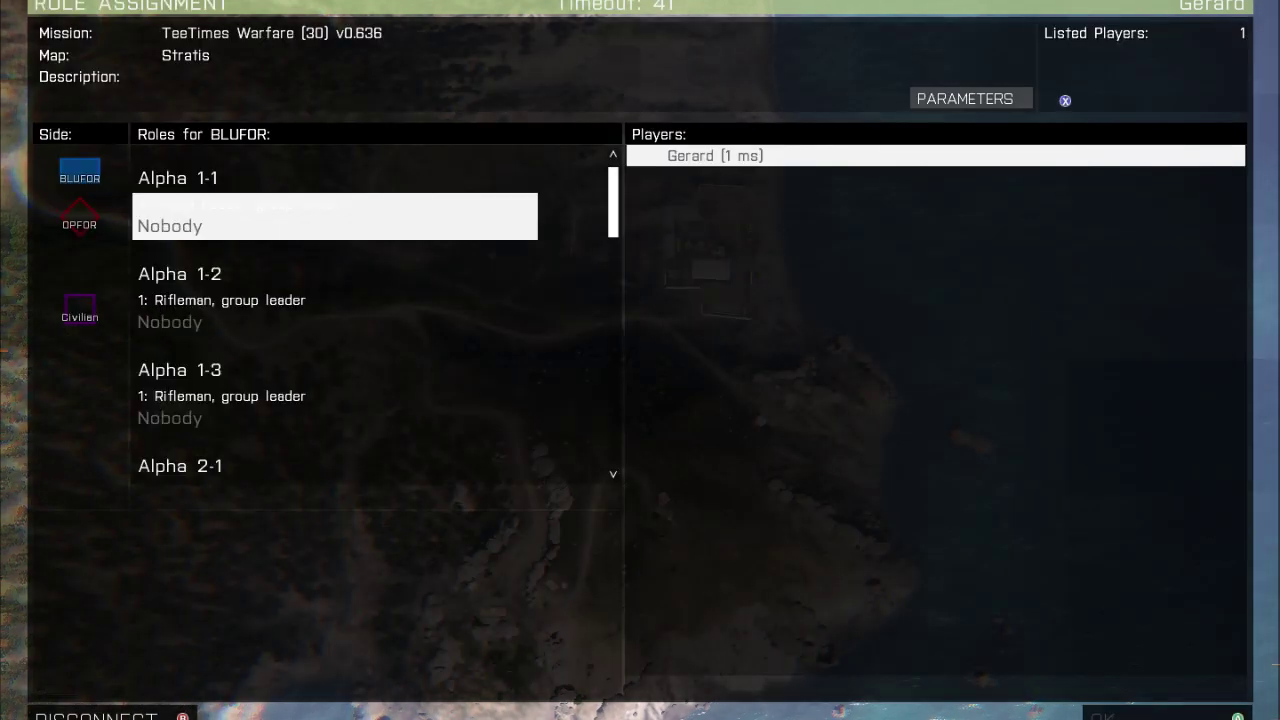
Take the BLUFOR Alpha 1-1 squad leader role and view the Civilian and OPFOR roles
key(Return)
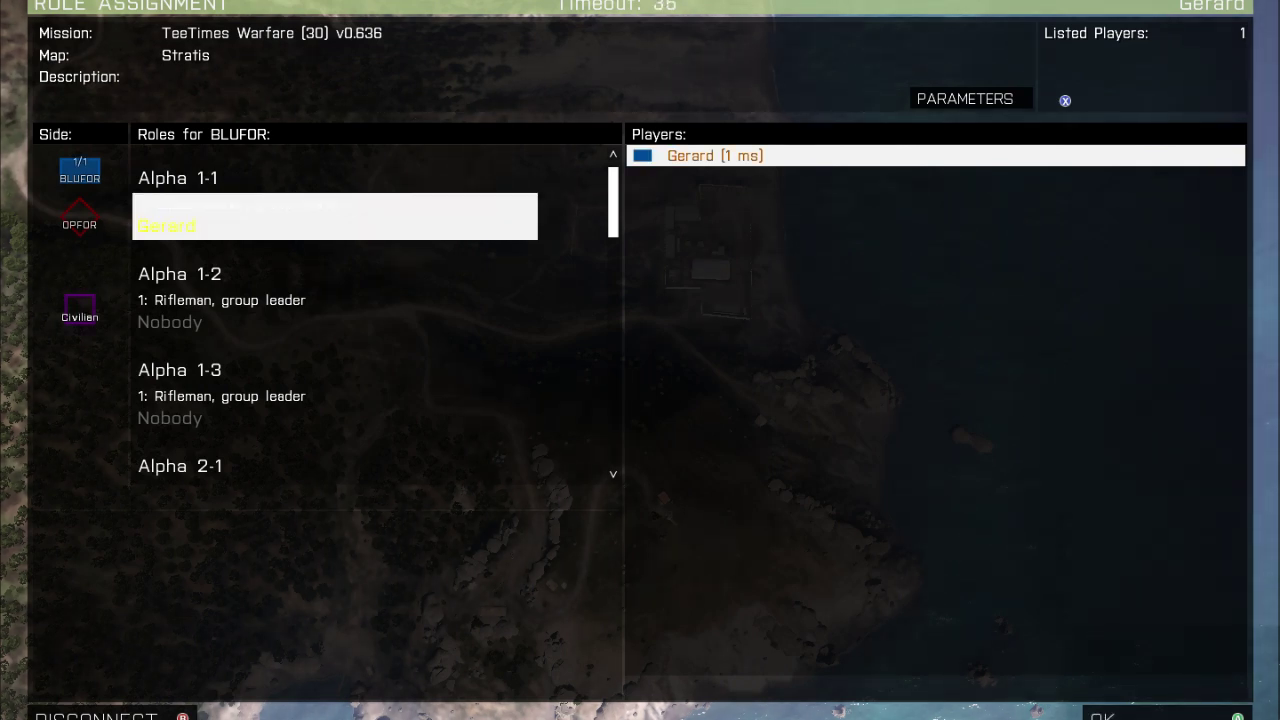
click(79, 309)
click(79, 216)
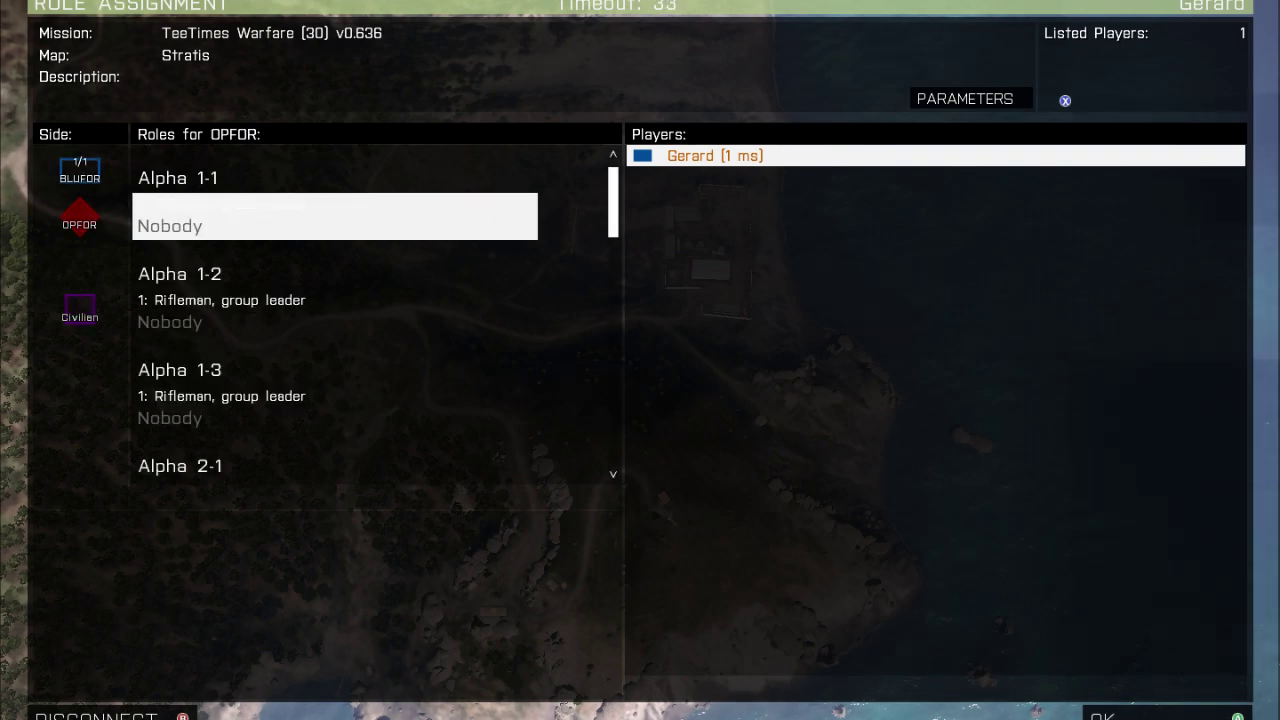
Return to the BLUFOR roles and confirm the Alpha 1-1 role assignment to enter the TeeTimes Warfare mission
key(Up)
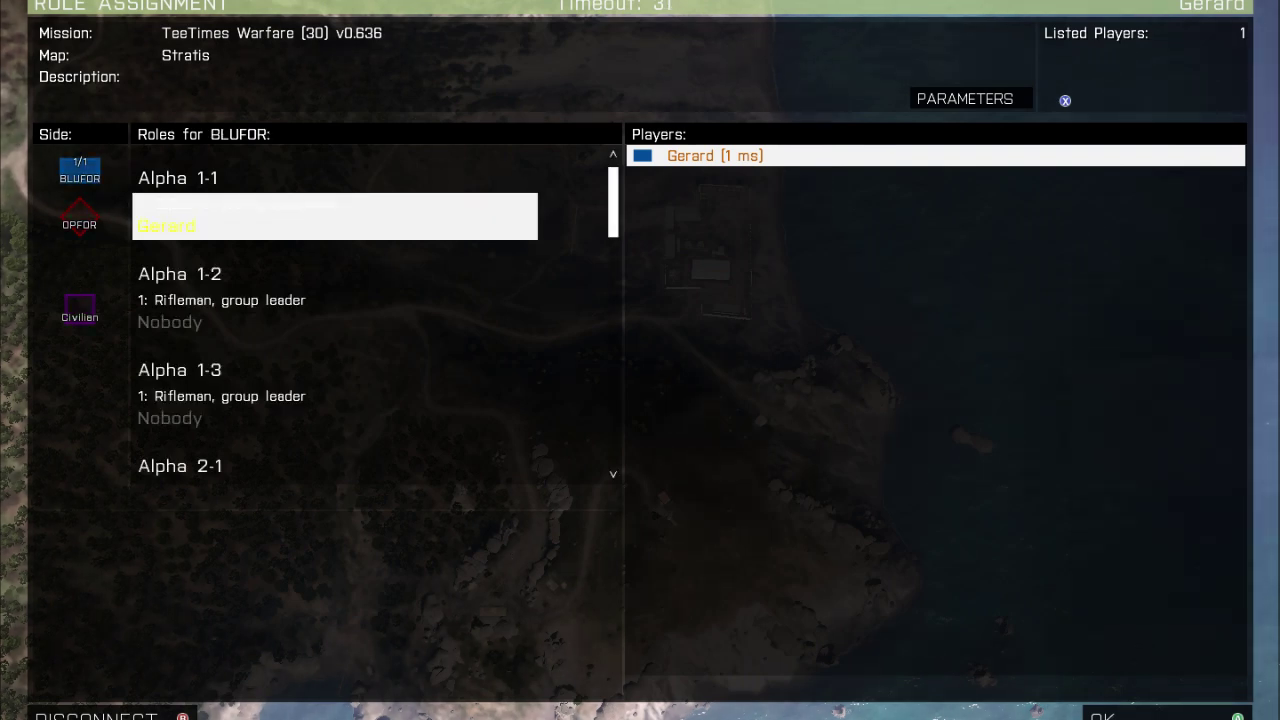
key(Return)
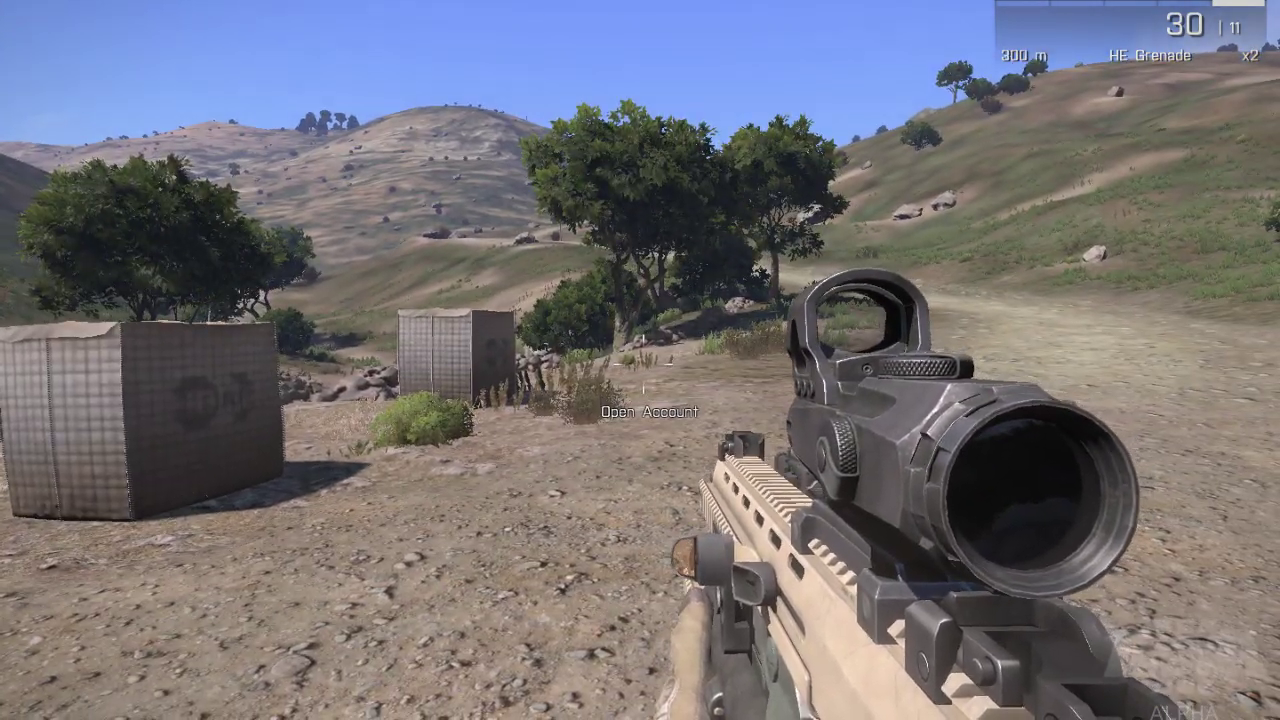
Walk around the starting base, looking over the supply boxes, the coastline and the front of the parked armored vehicle
key(w)
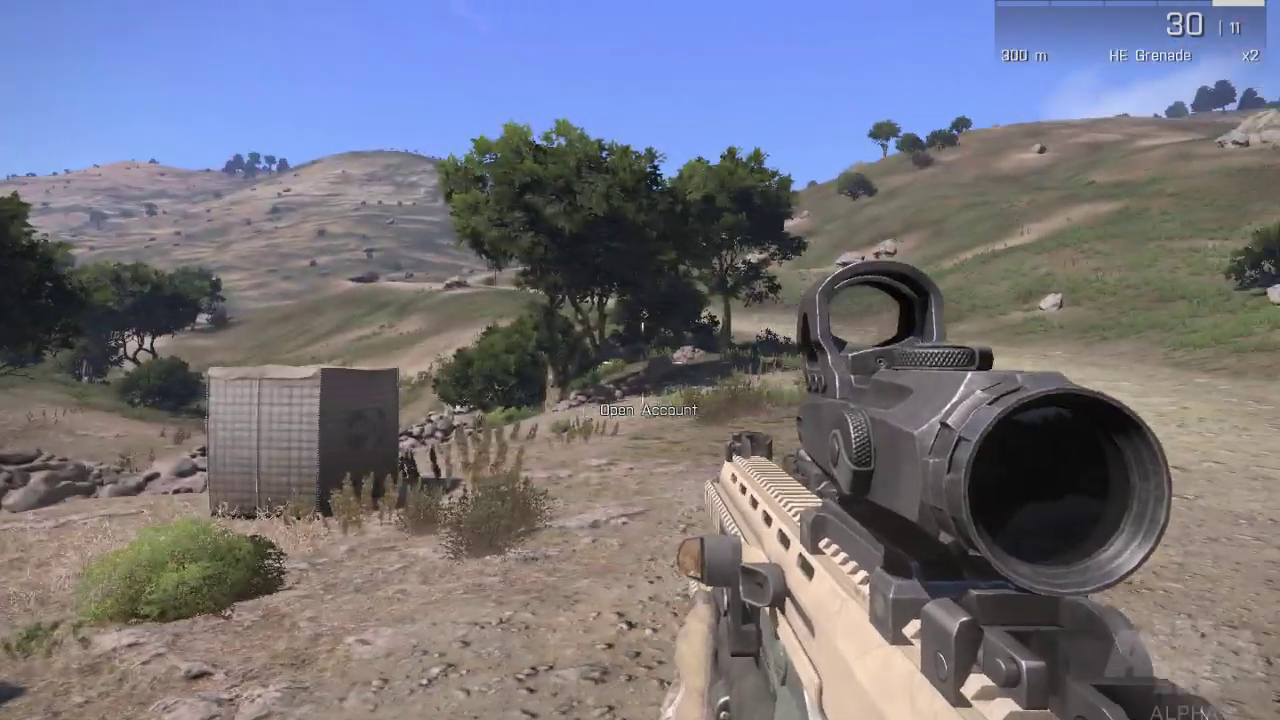
key(w)
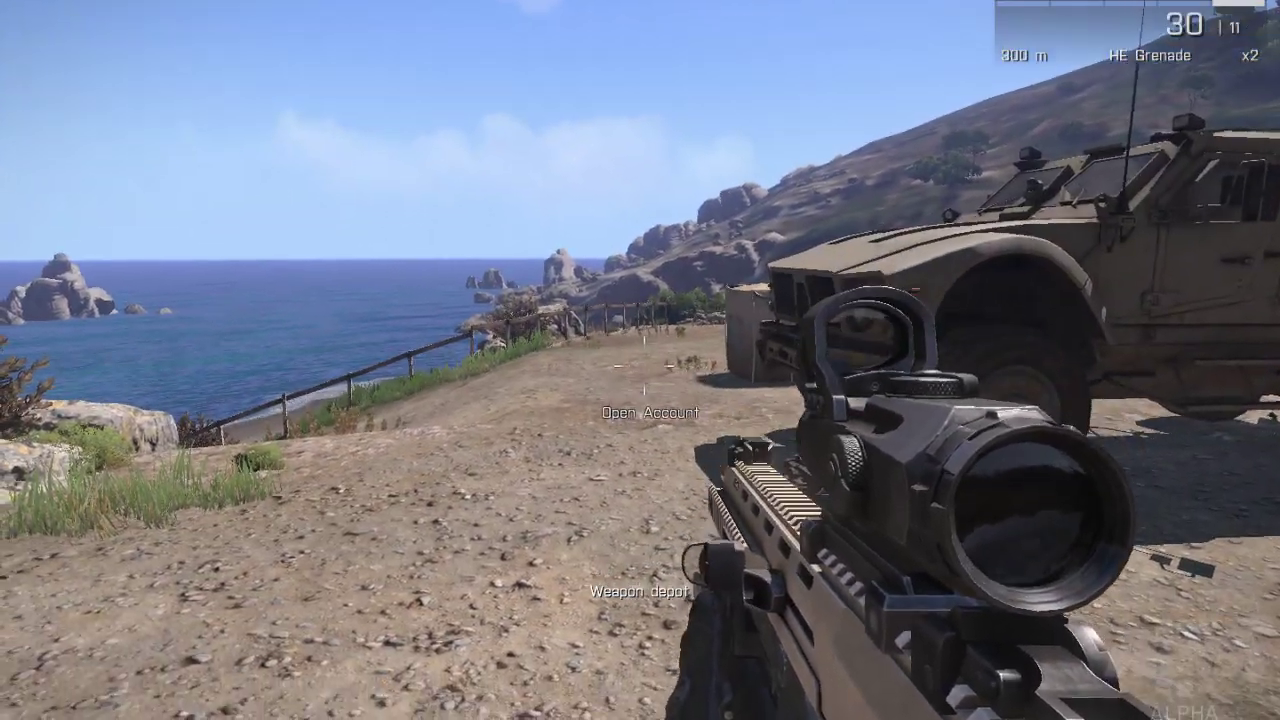
key(w)
key(a)
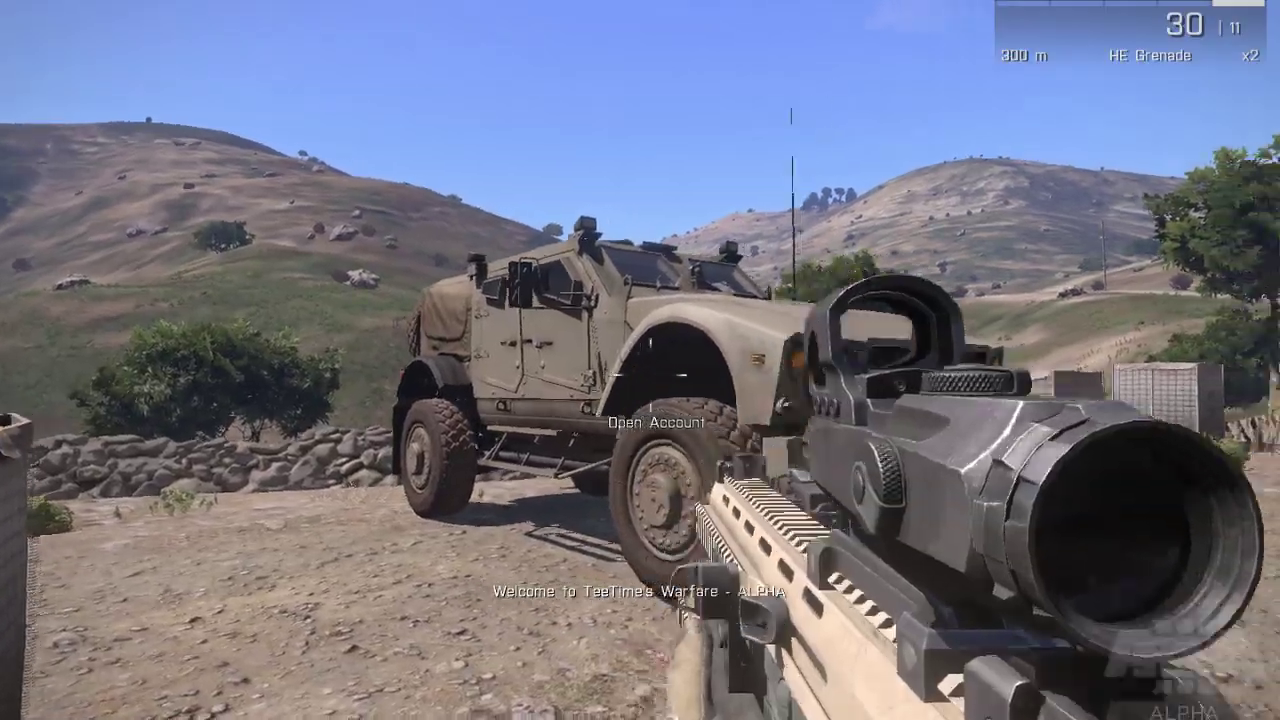
key(d)
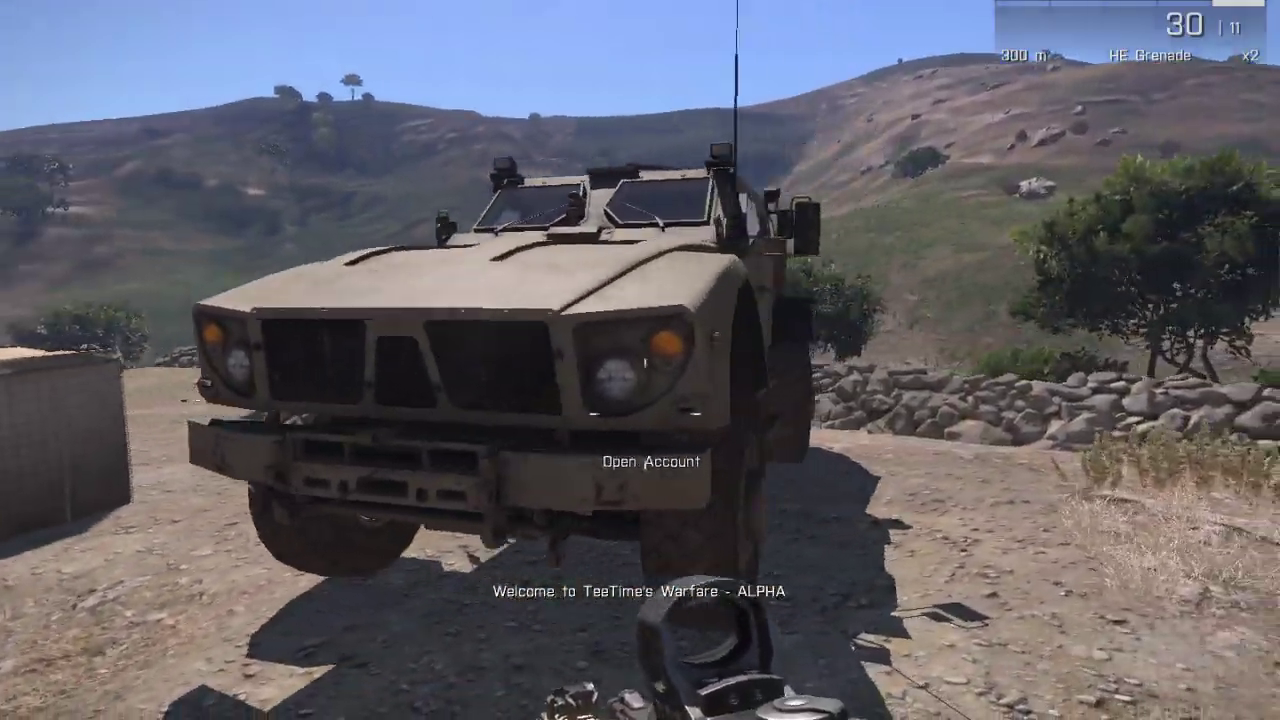
key(d)
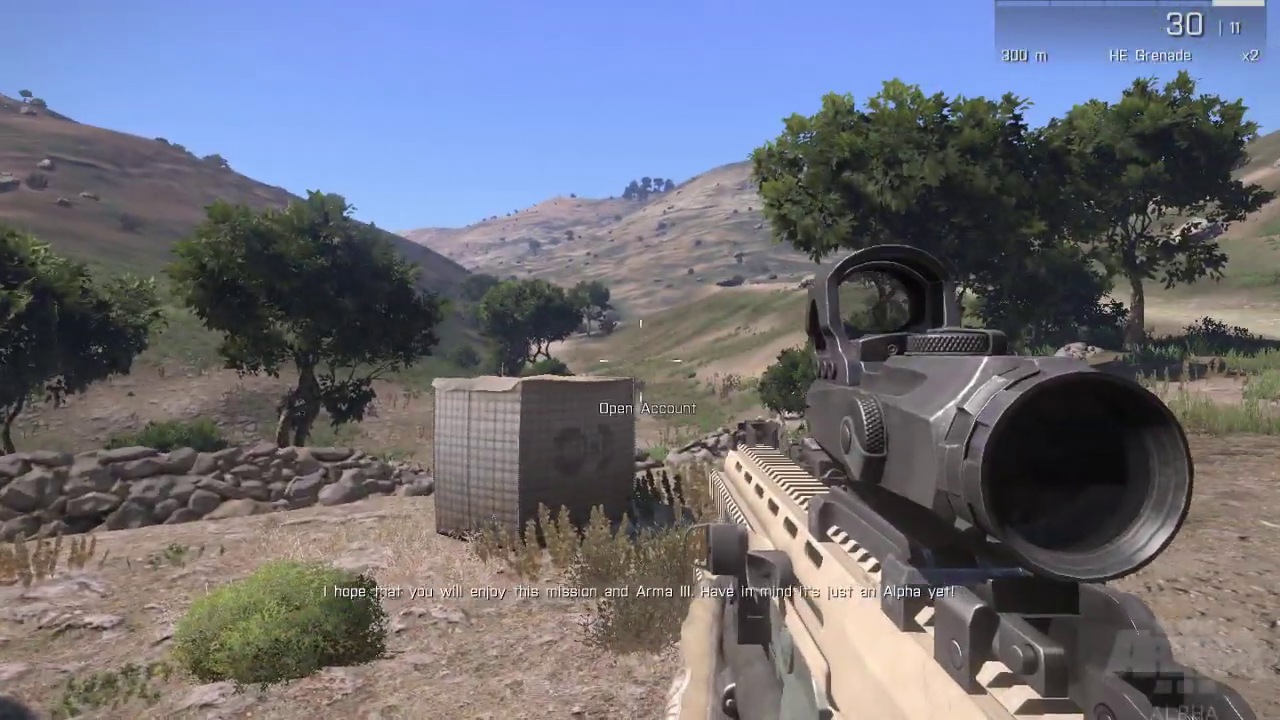
key(s)
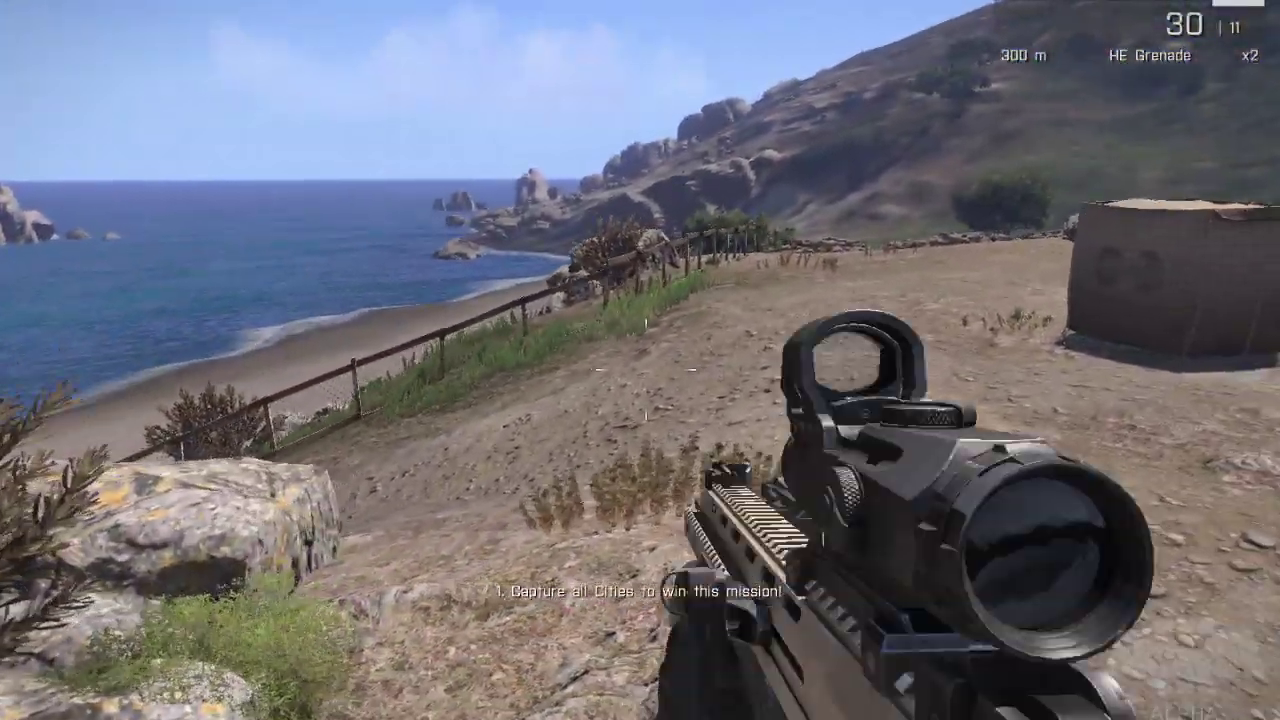
Run up to the side of the Hunter, look through the available actions and move on past its front
key(w)
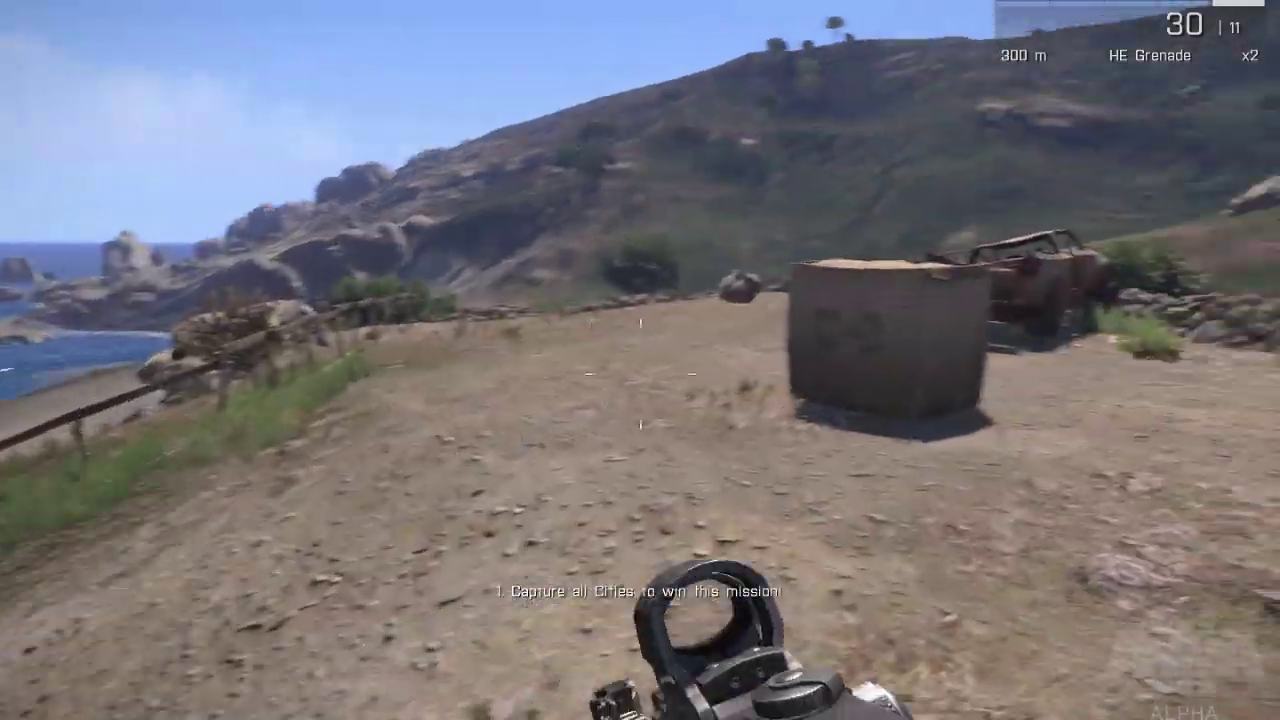
key(w)
scroll(640, 360, down, 2)
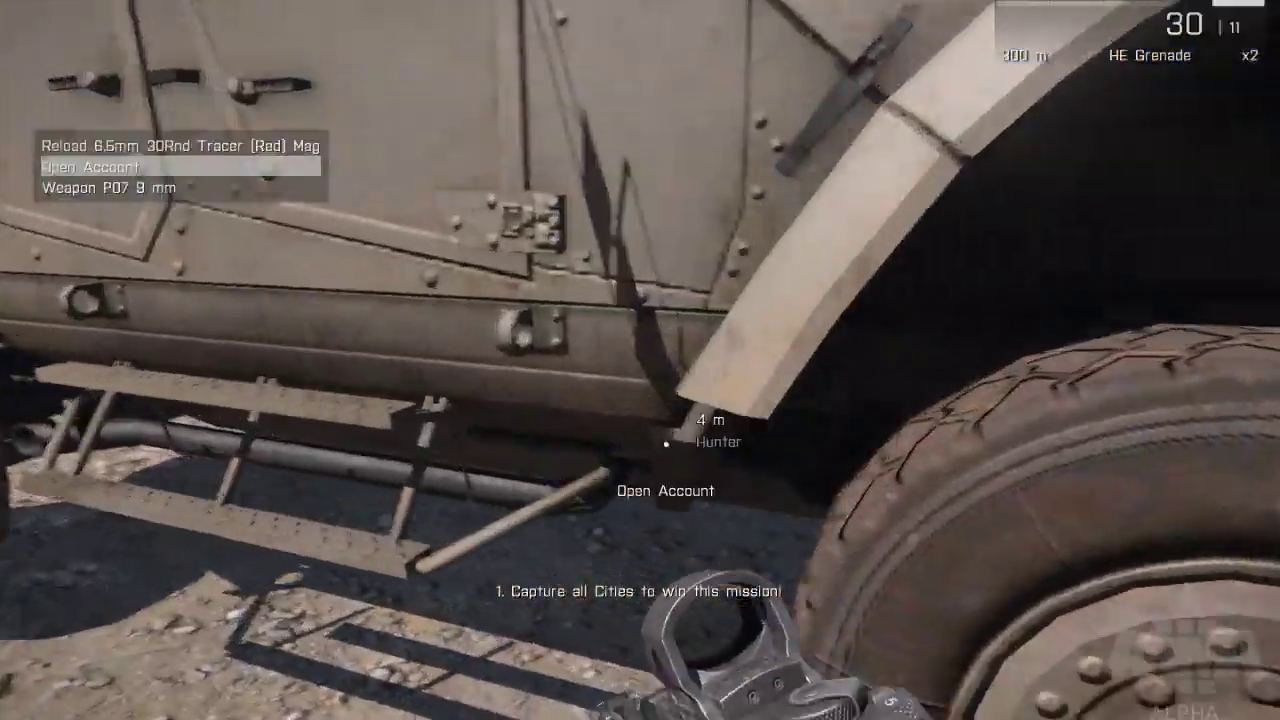
scroll(640, 360, up, 2)
key(w)
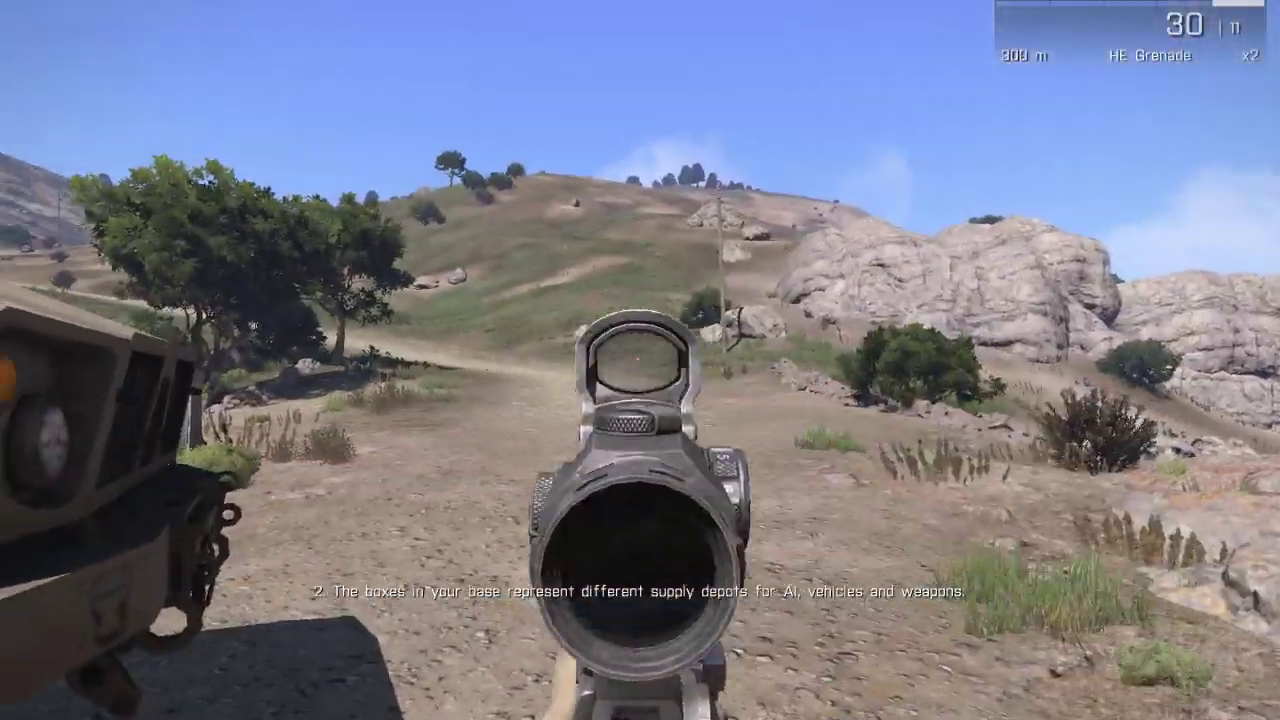
key(d)
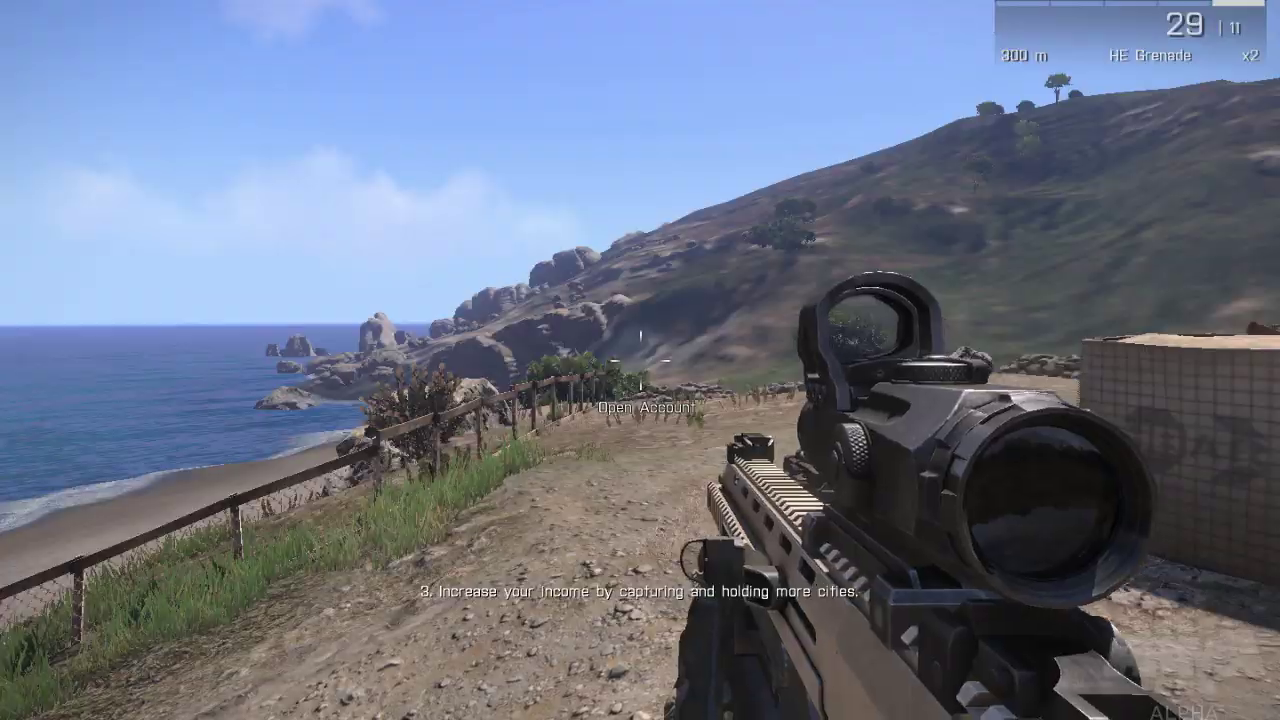
Run along the seaside fence to the stone wall, past the wrecked pickup and behind the Hunter to the supply box
key(w)
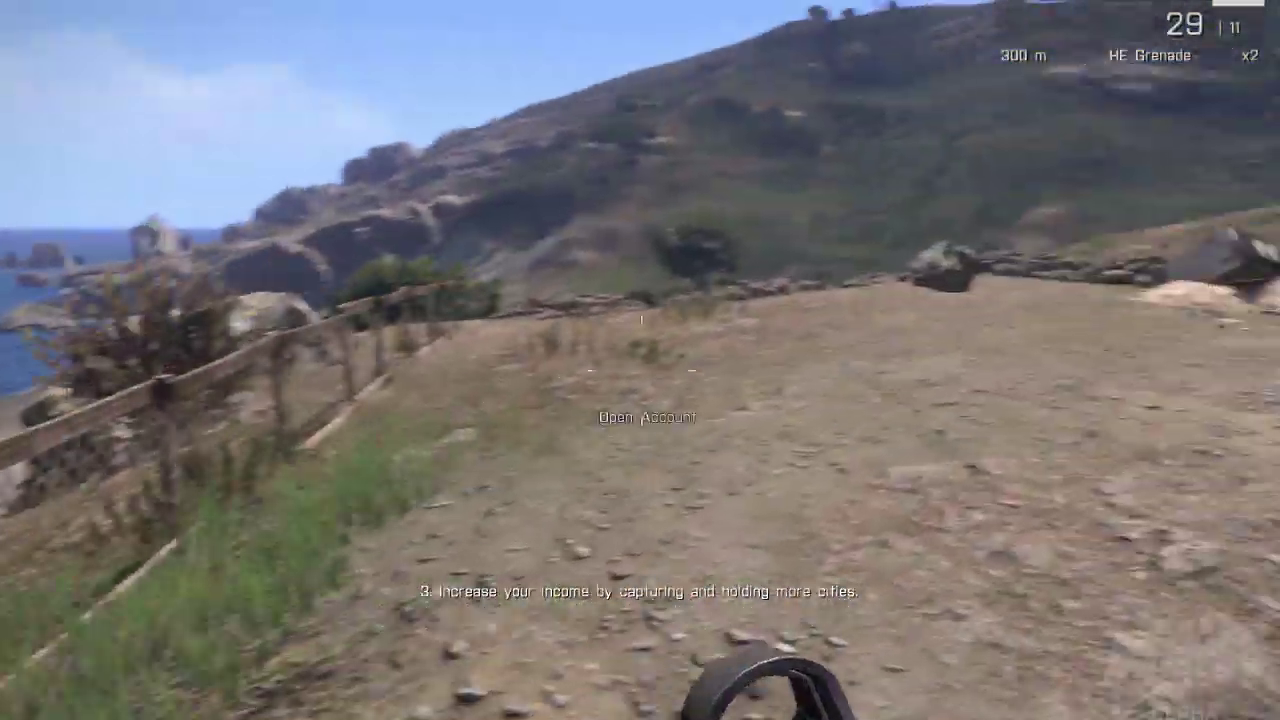
key(w)
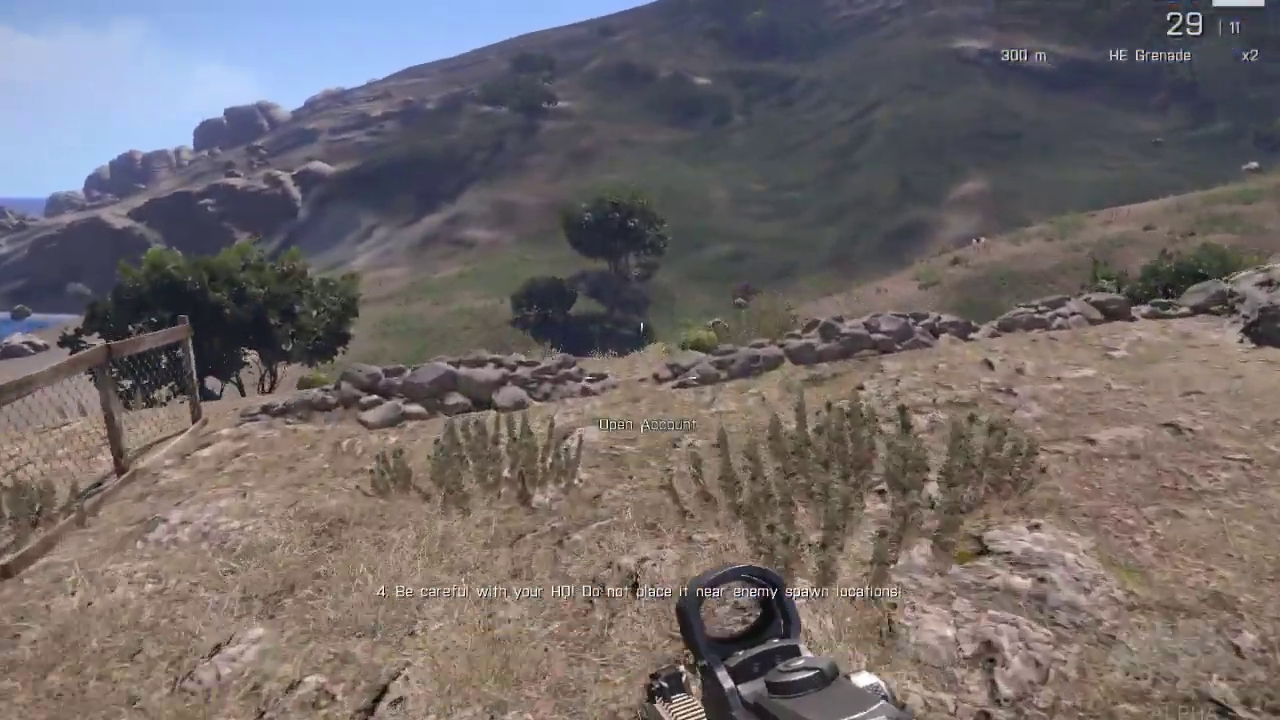
key(w)
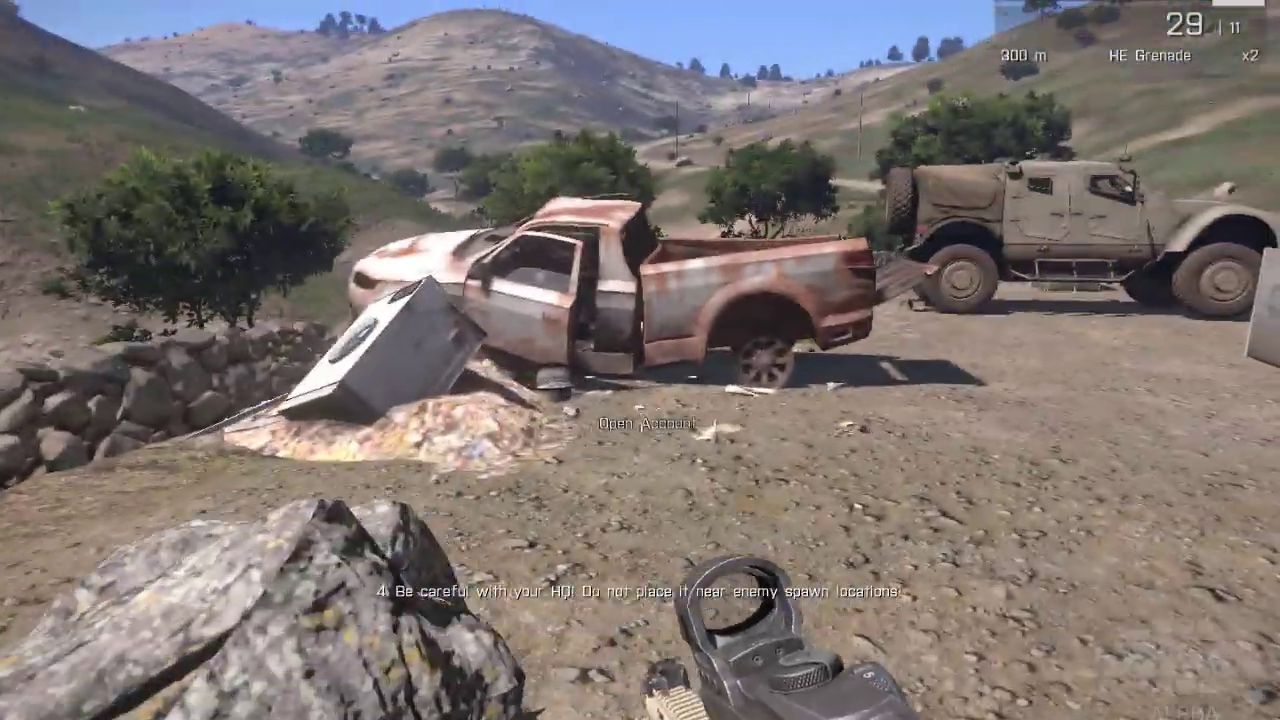
key(w)
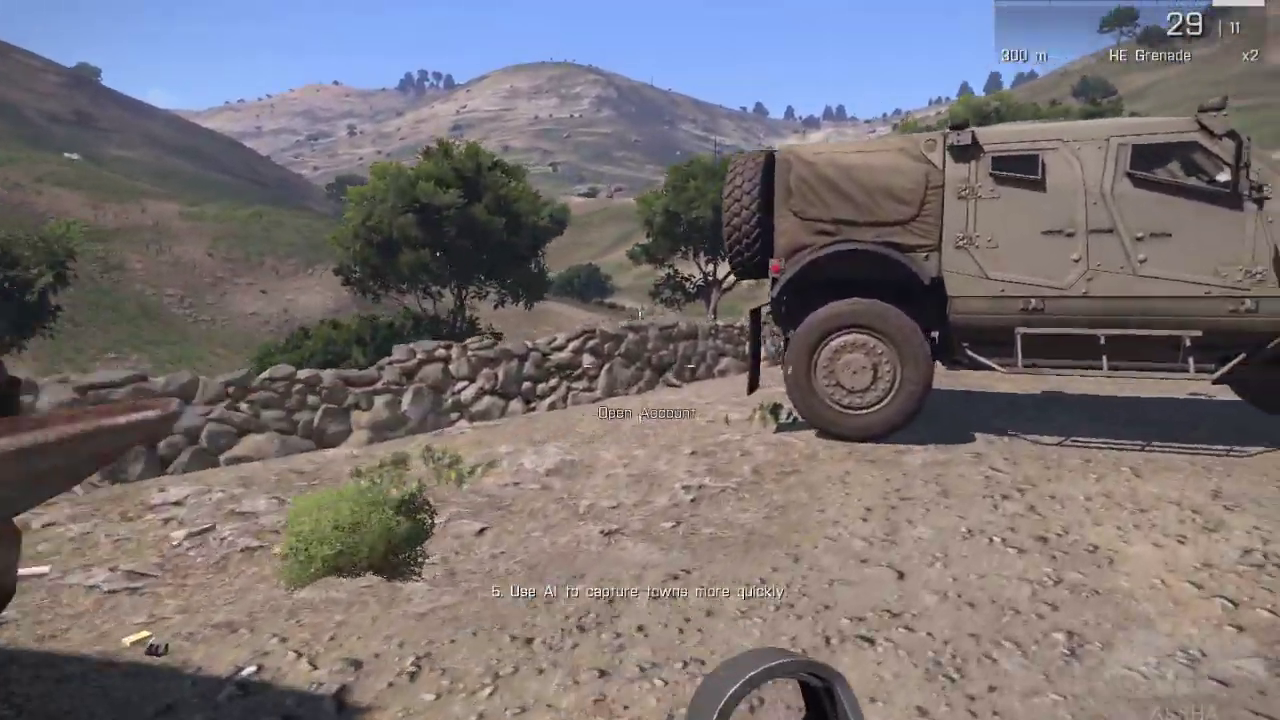
key(w)
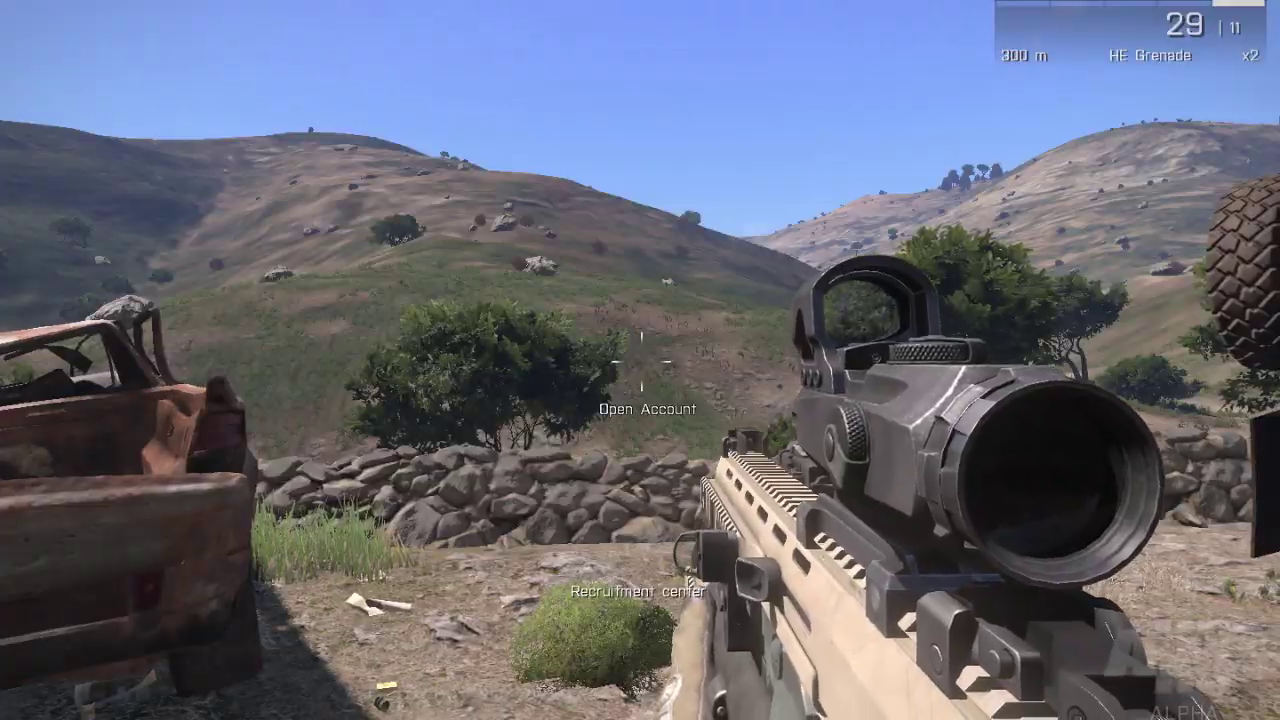
key(w)
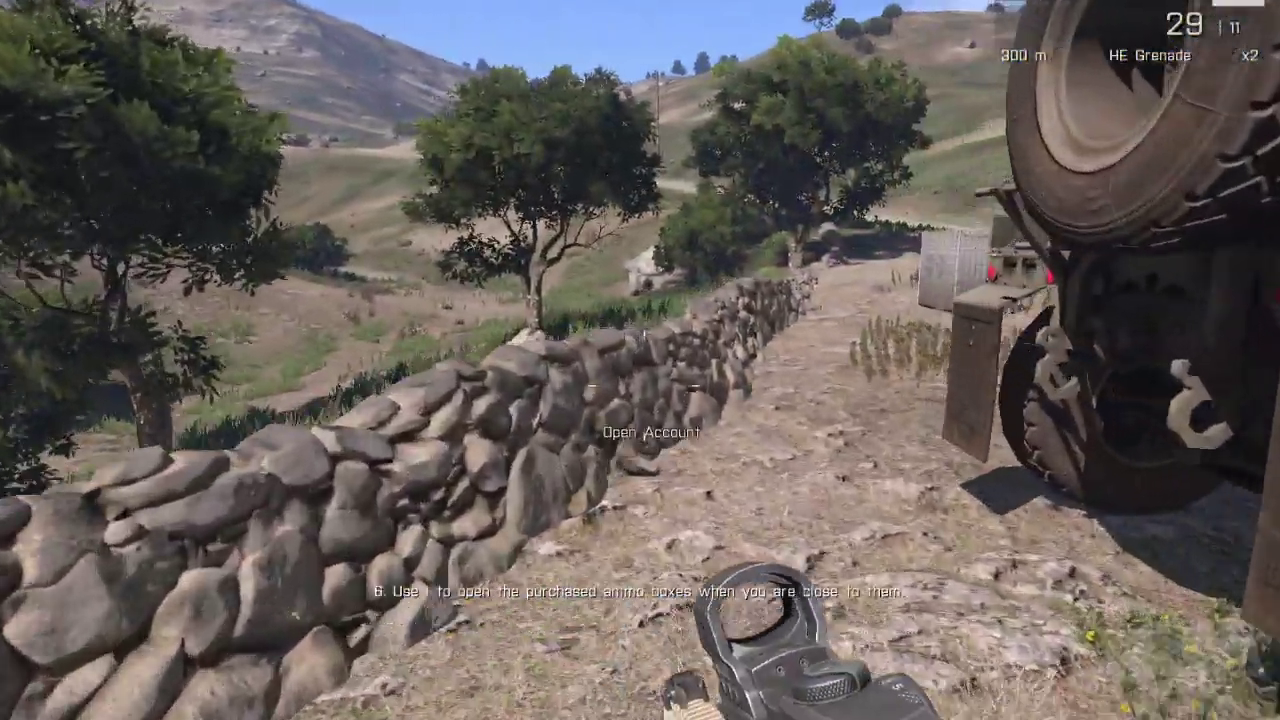
key(w)
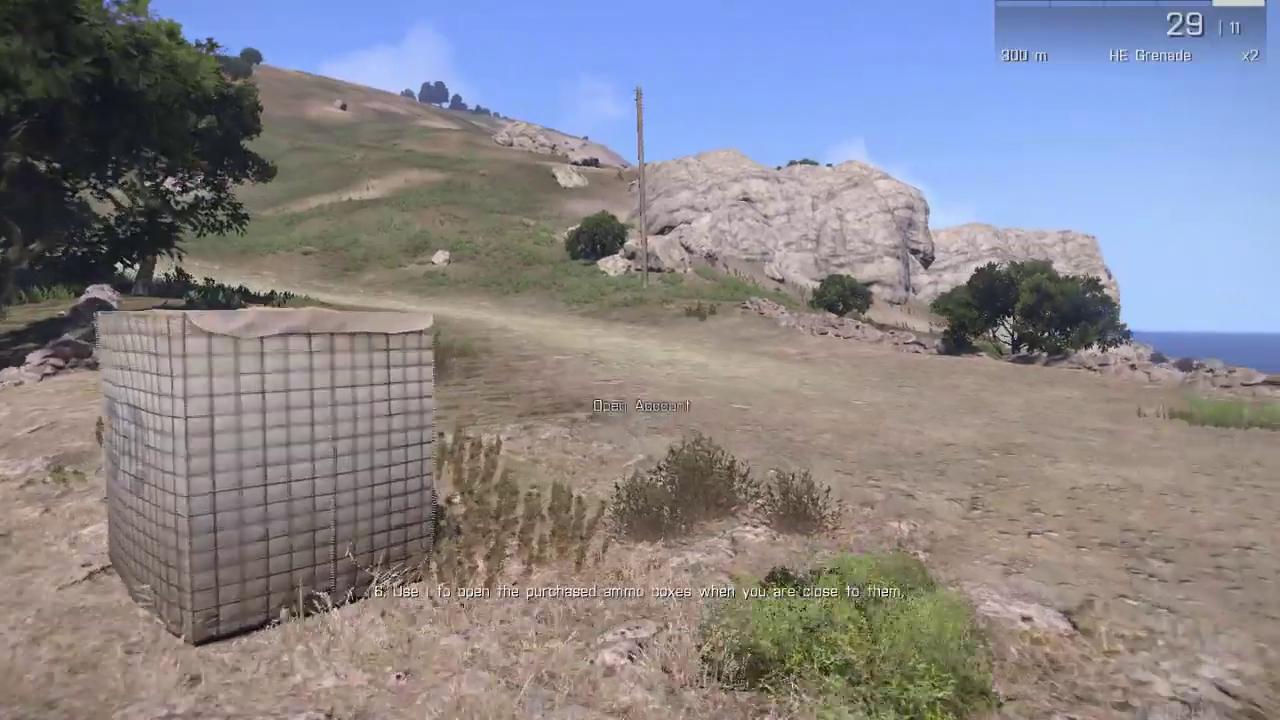